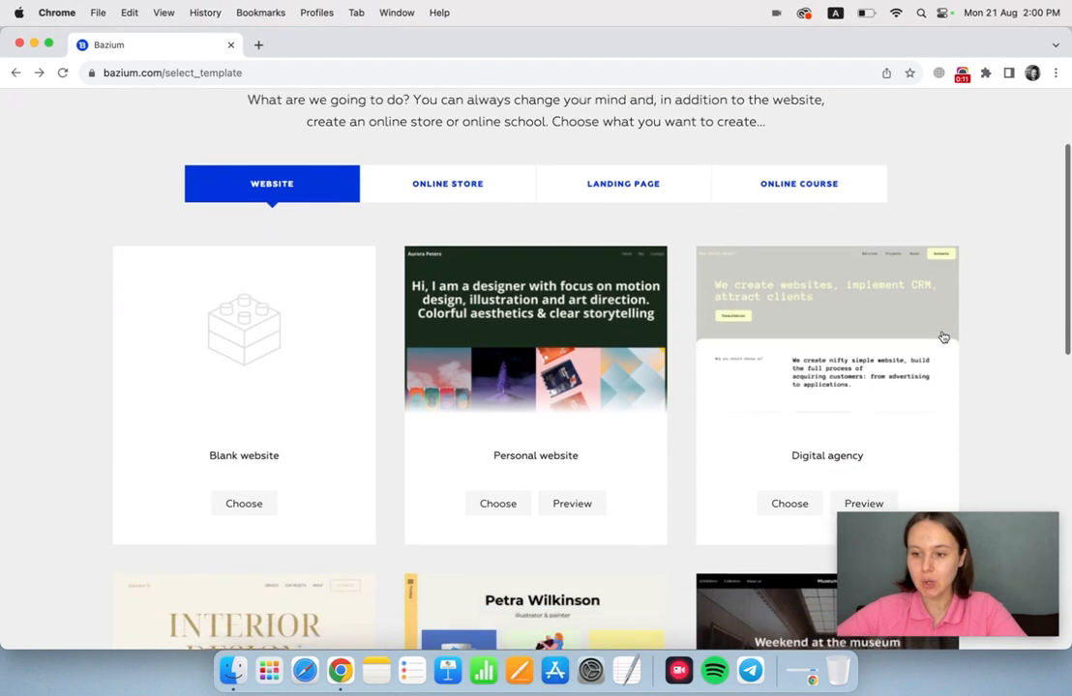
scroll(943, 336, "down", 3)
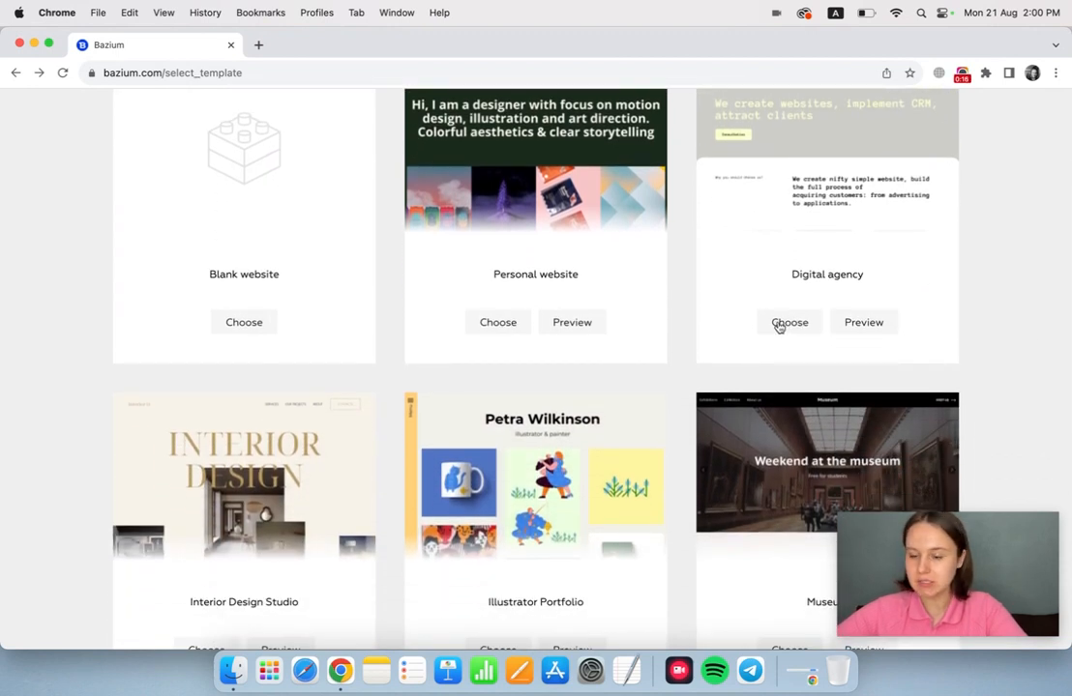
Create a project named coolweb from the Digital agency website template with the system URL coolweb.bzm.bz.
left_click(779, 324)
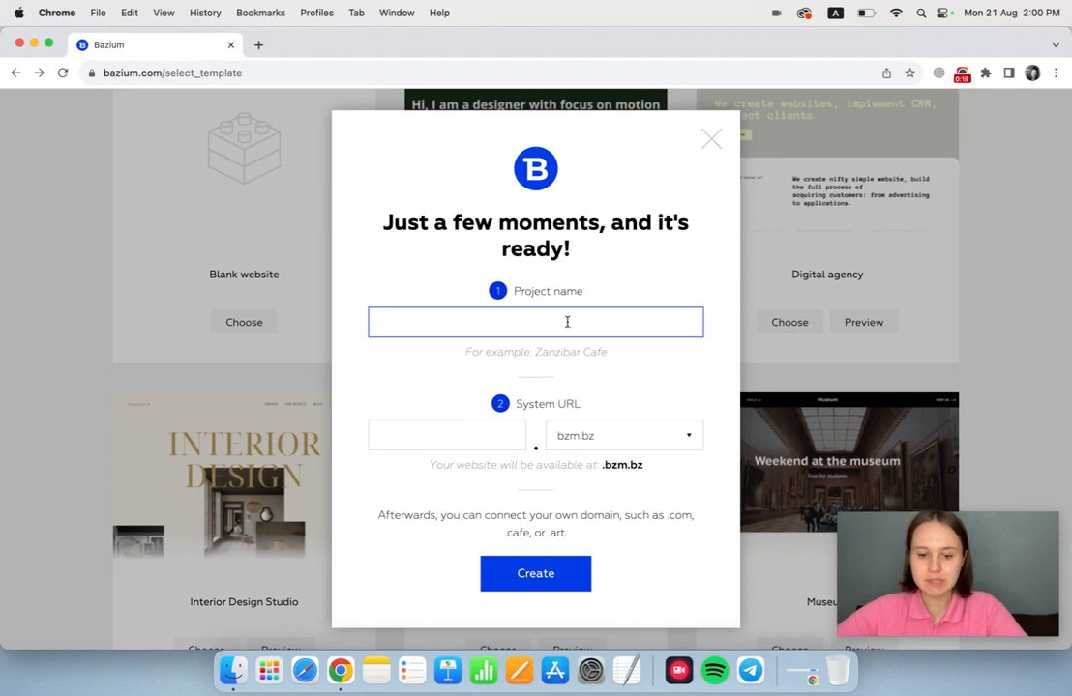
type("coolweb")
left_click(408, 431)
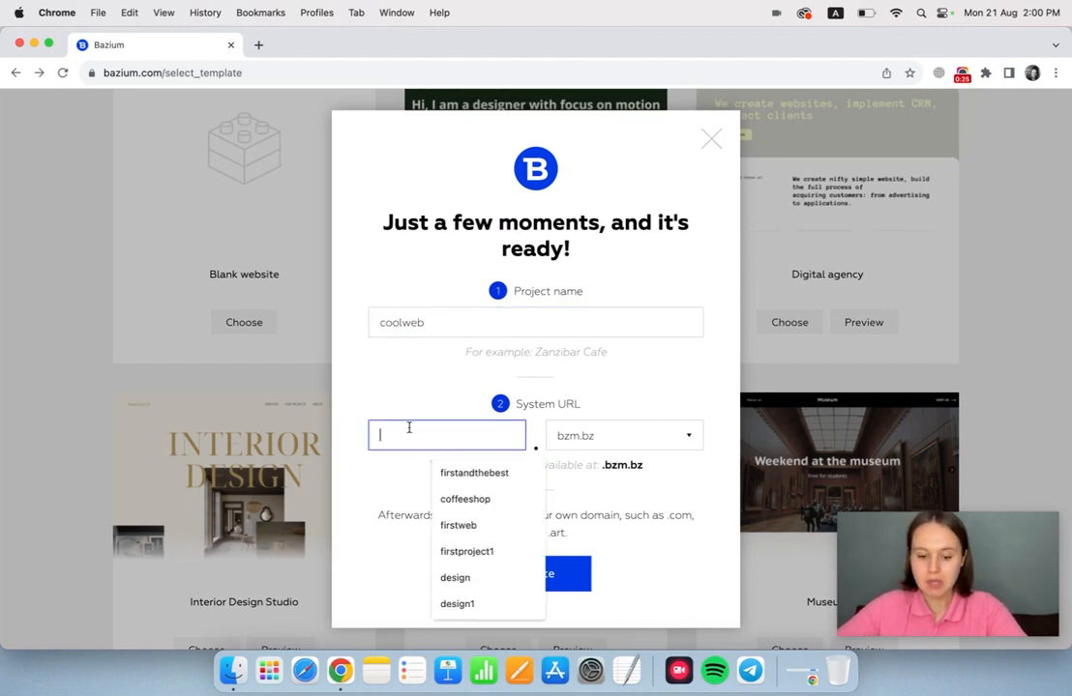
type("coolweb")
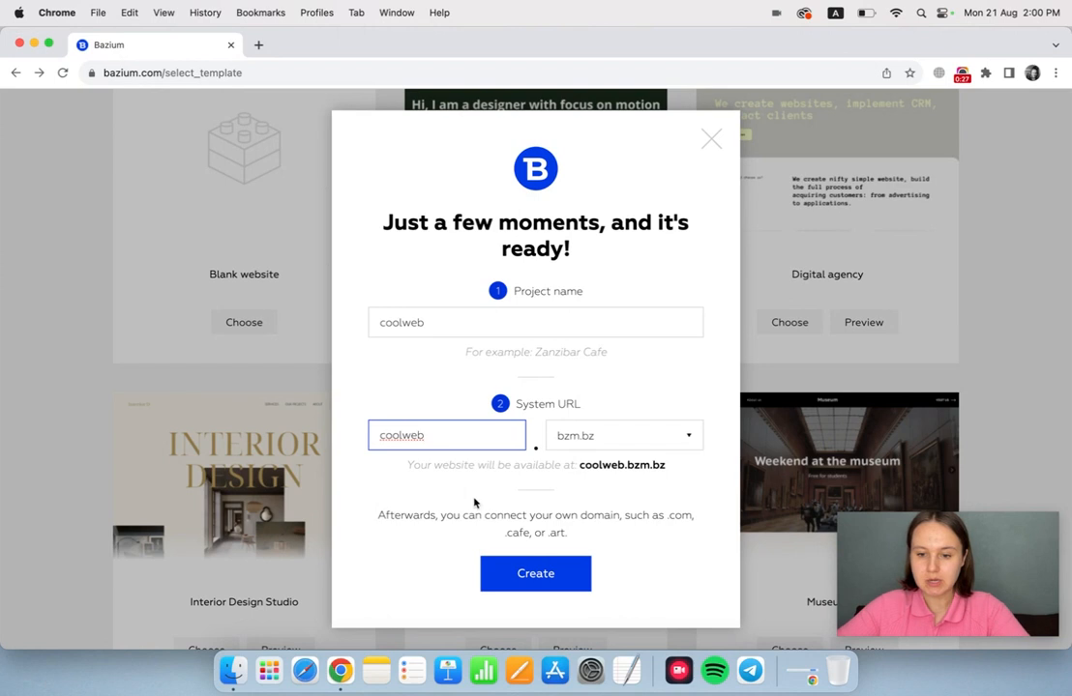
left_click(510, 576)
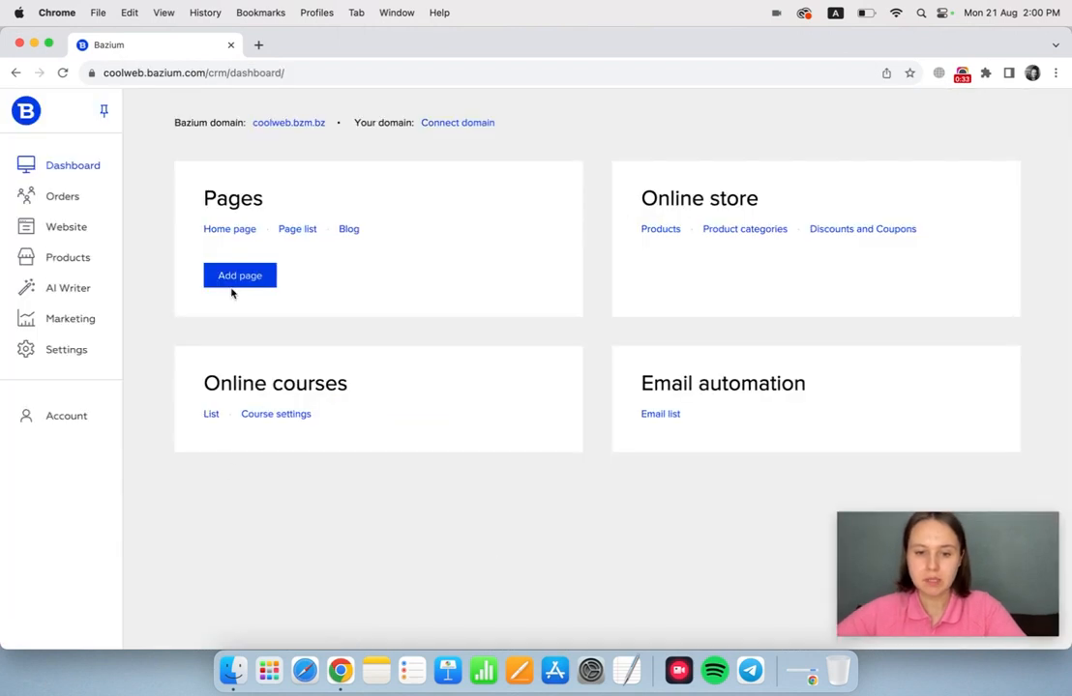
Open the project's home page and switch it to editing mode.
left_click(237, 230)
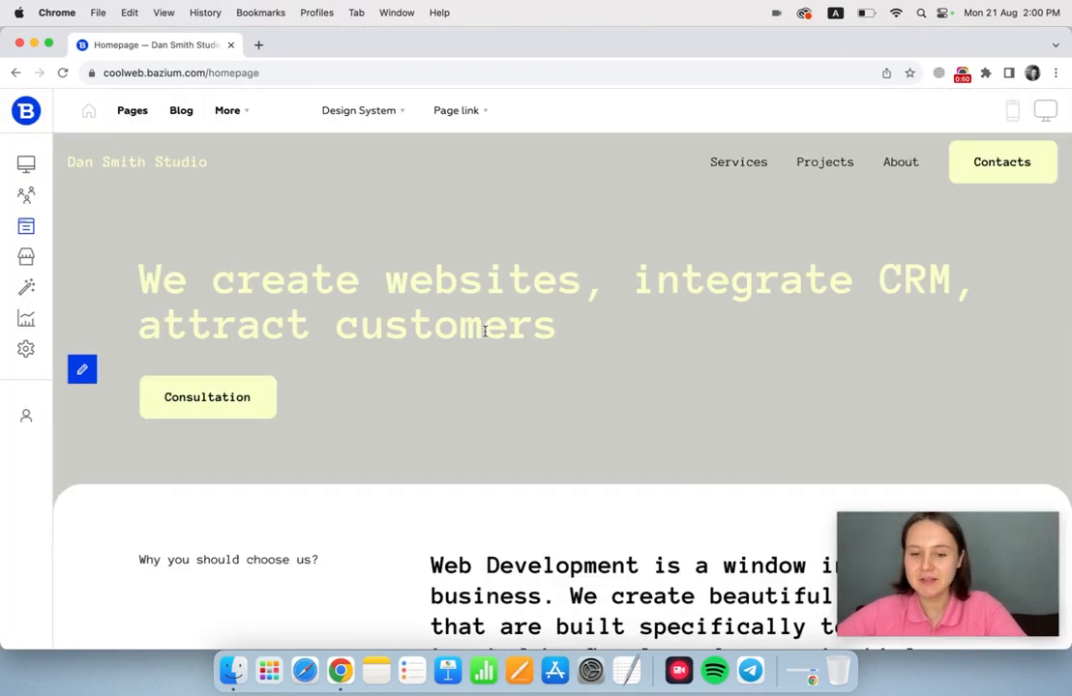
scroll(484, 331, "down", 2)
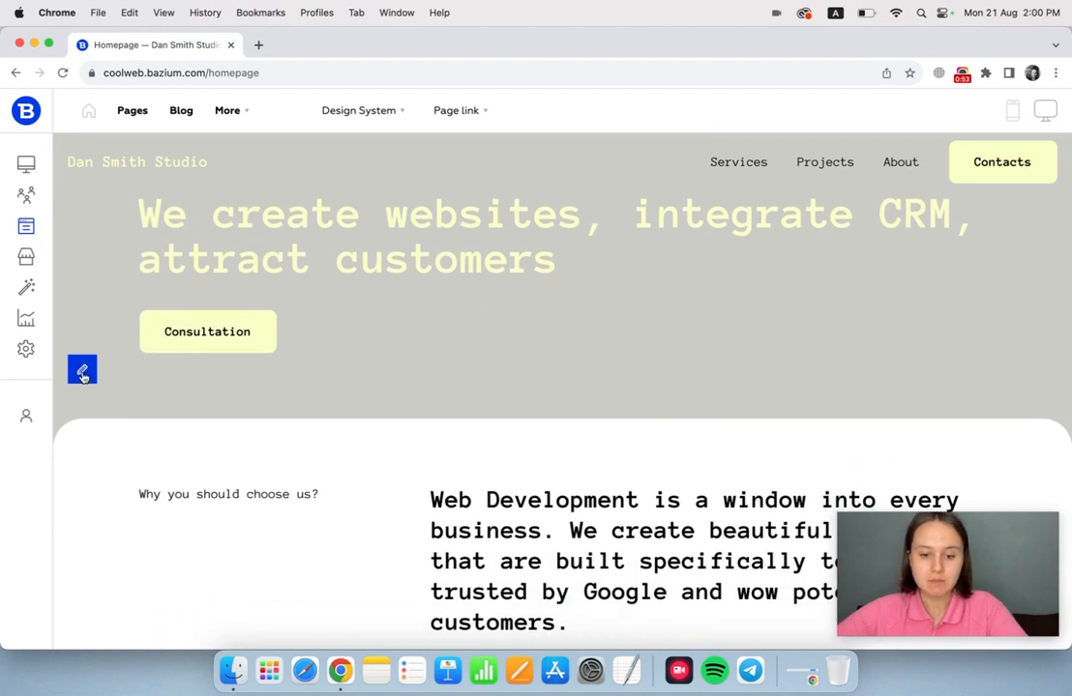
left_click(82, 368)
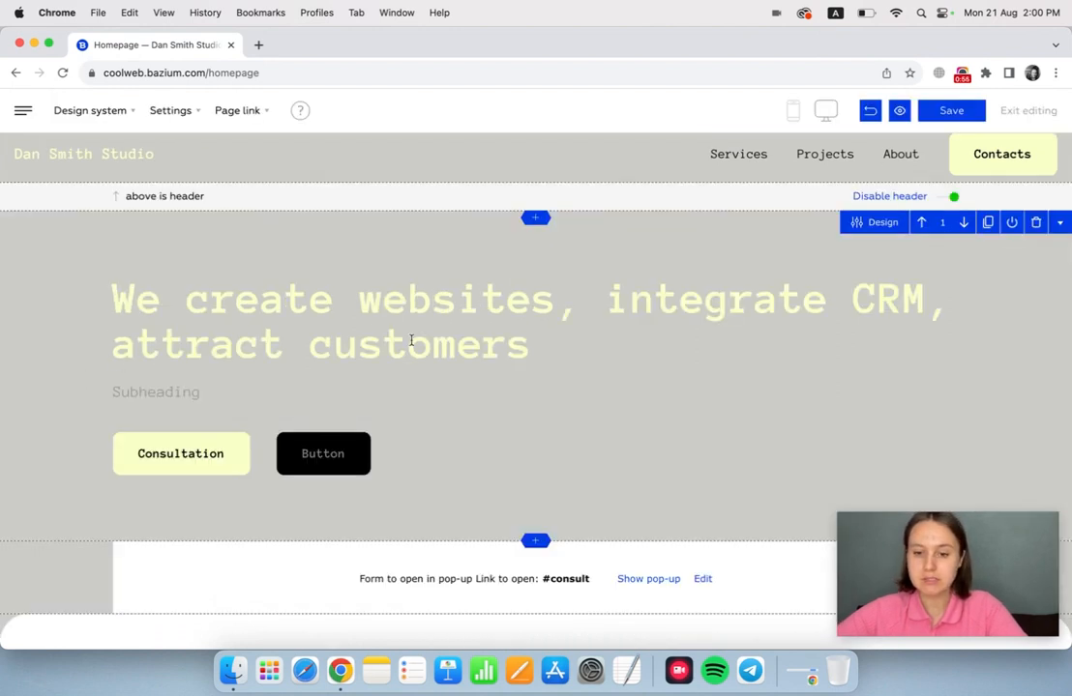
Change the column type of Column 1 in the "Why you should choose us?" block to Image.
scroll(411, 340, "down", 5)
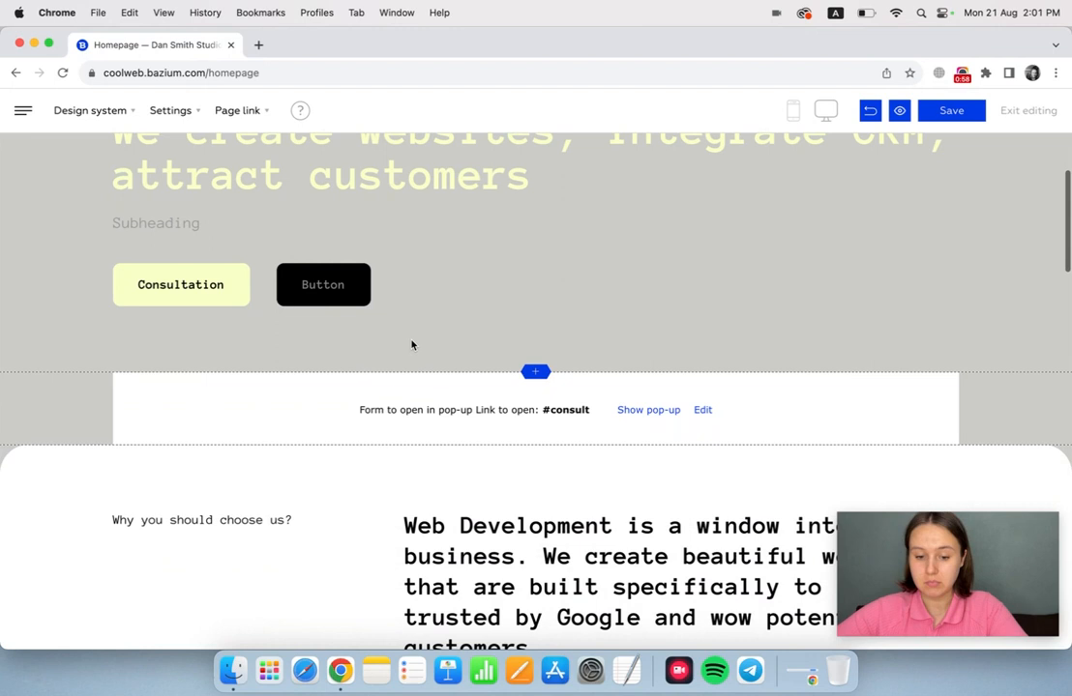
scroll(411, 344, "down", 8)
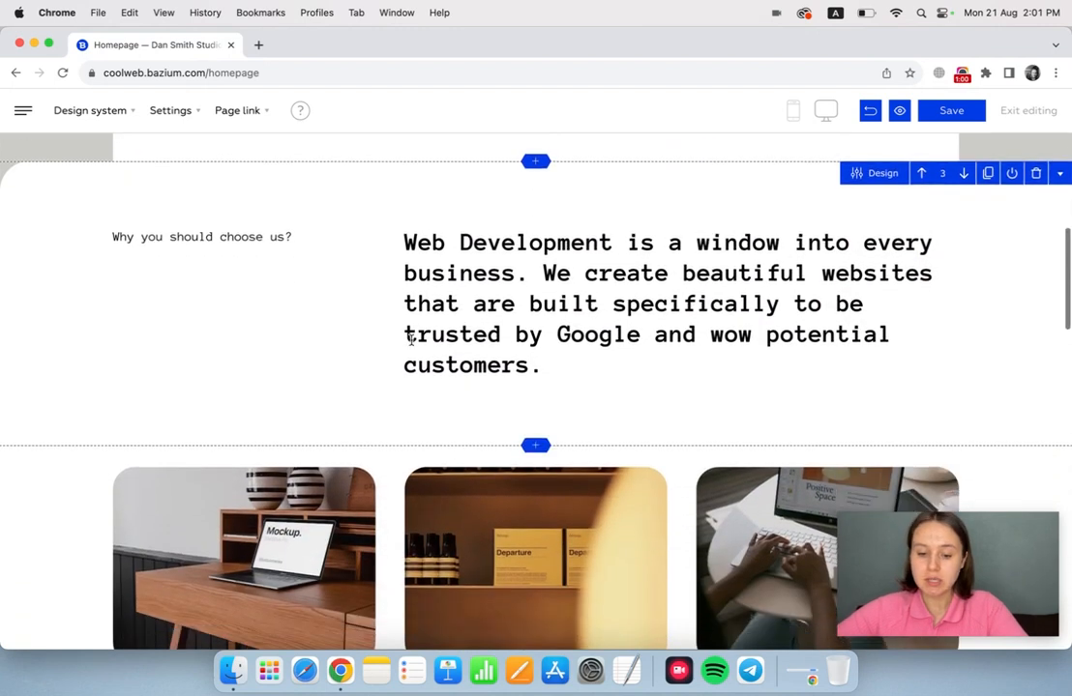
scroll(410, 340, "down", 4)
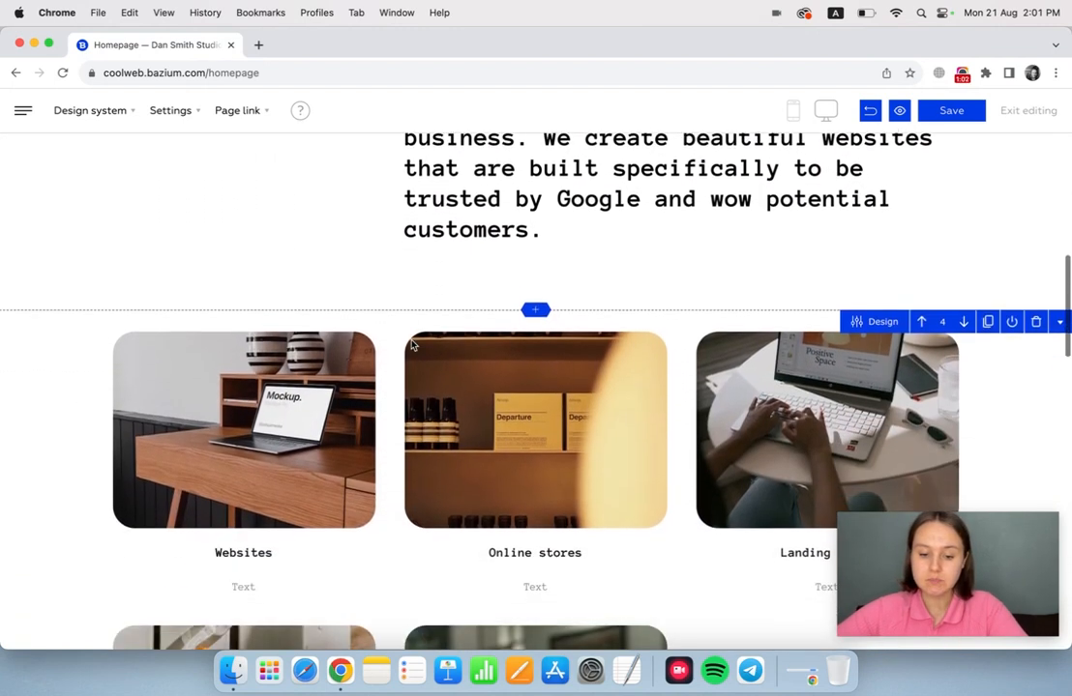
scroll(411, 346, "down", 4)
scroll(411, 341, "up", 10)
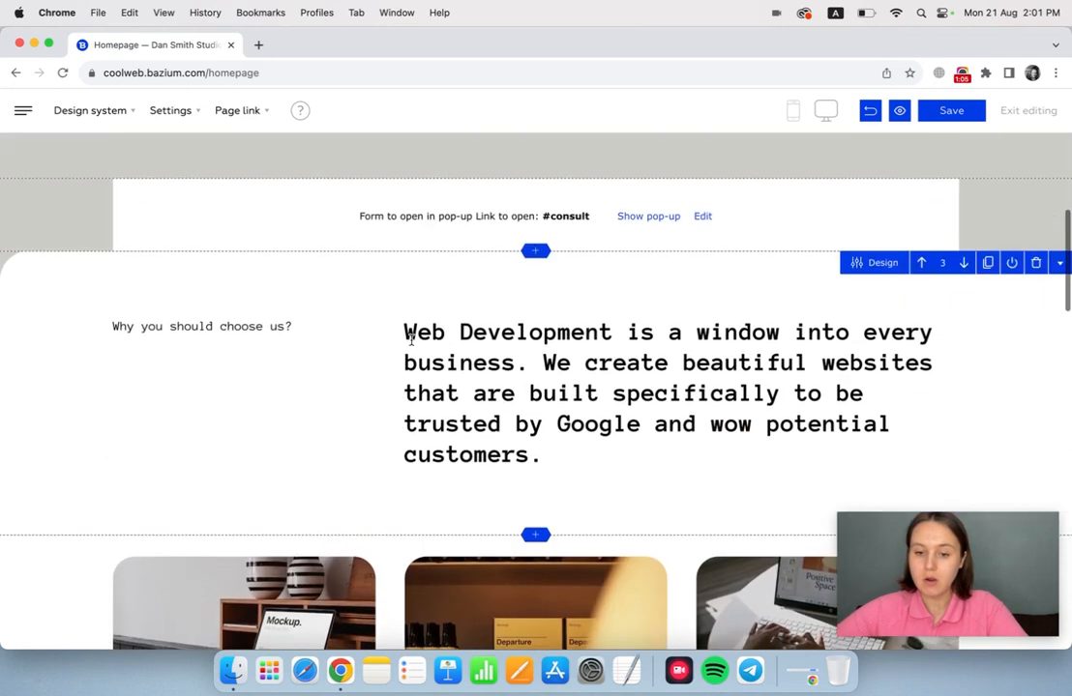
scroll(411, 341, "up", 1)
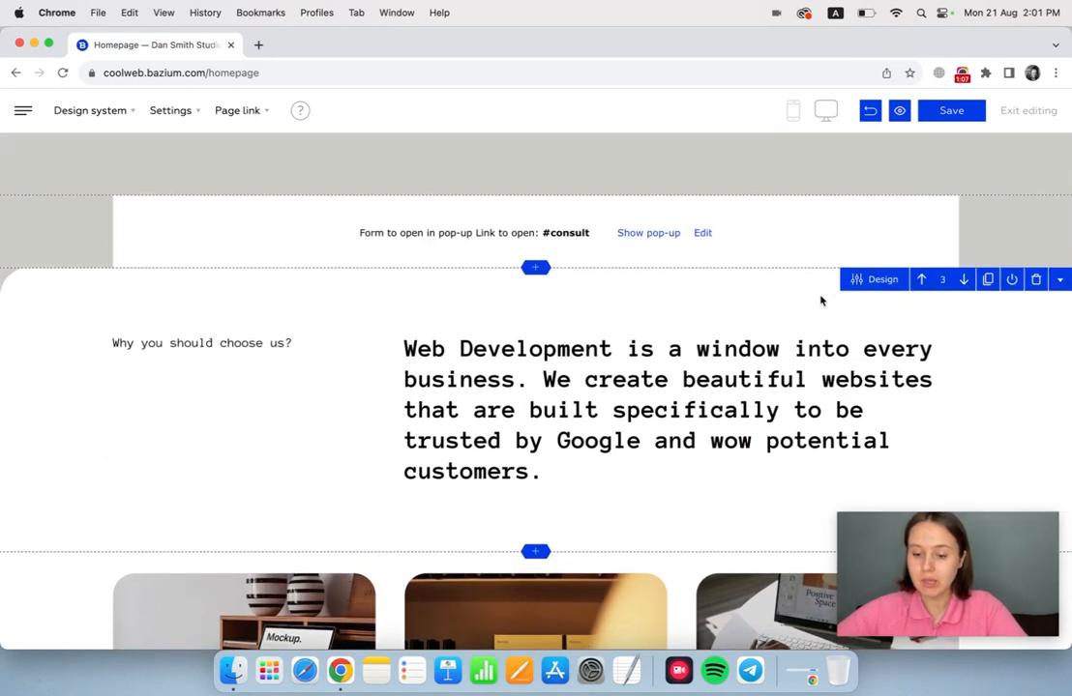
left_click(862, 279)
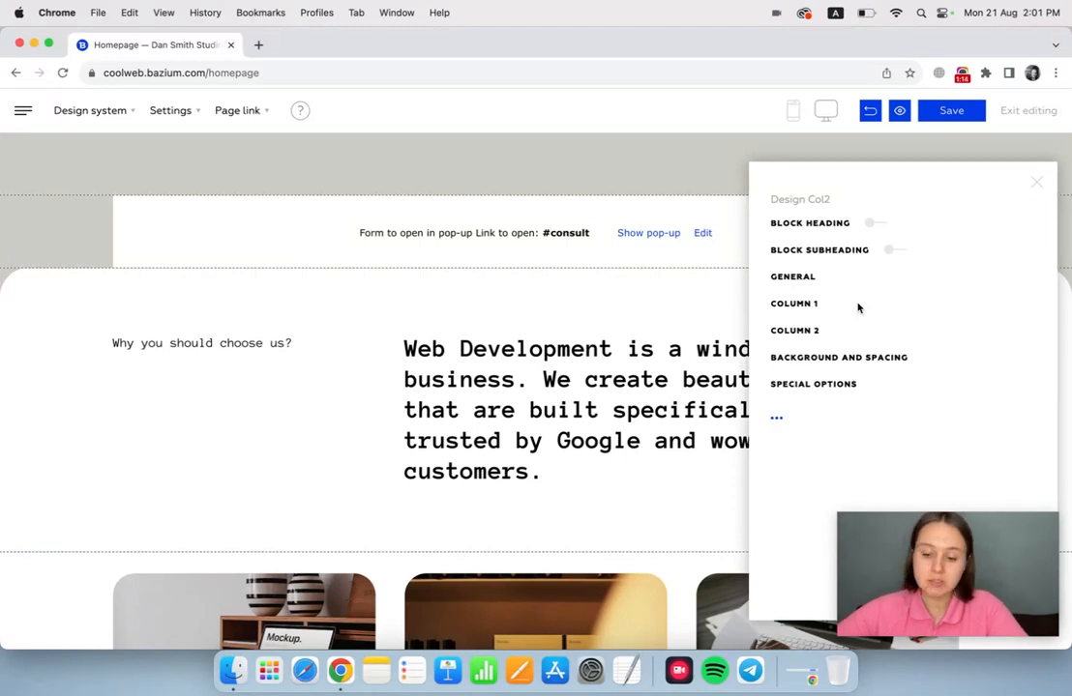
left_click(804, 304)
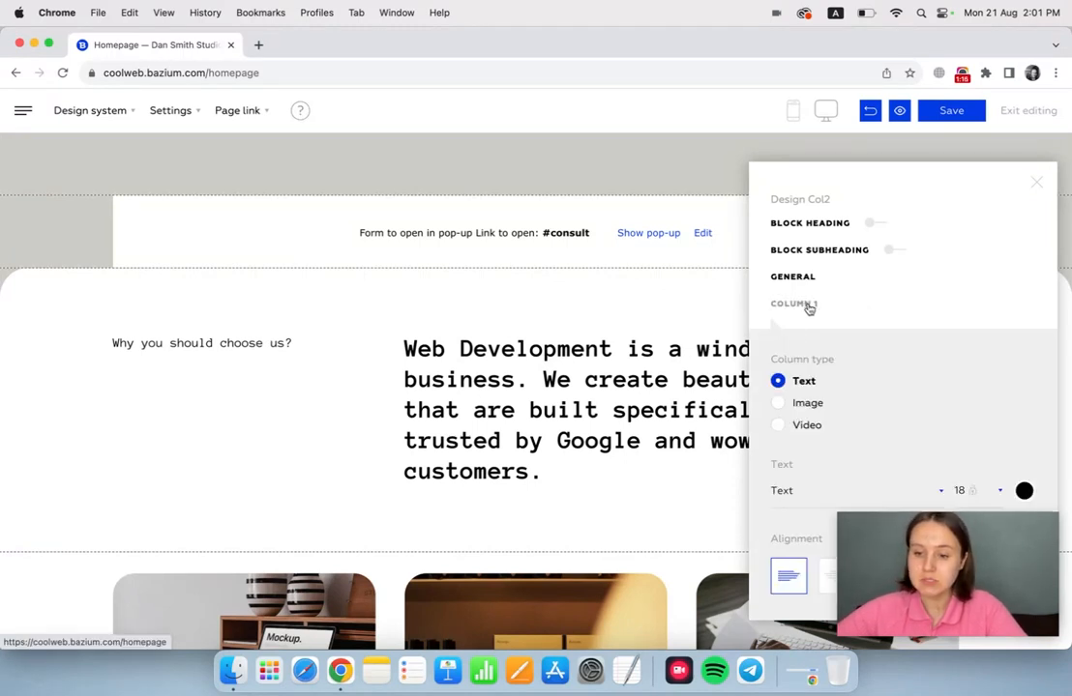
left_click(779, 403)
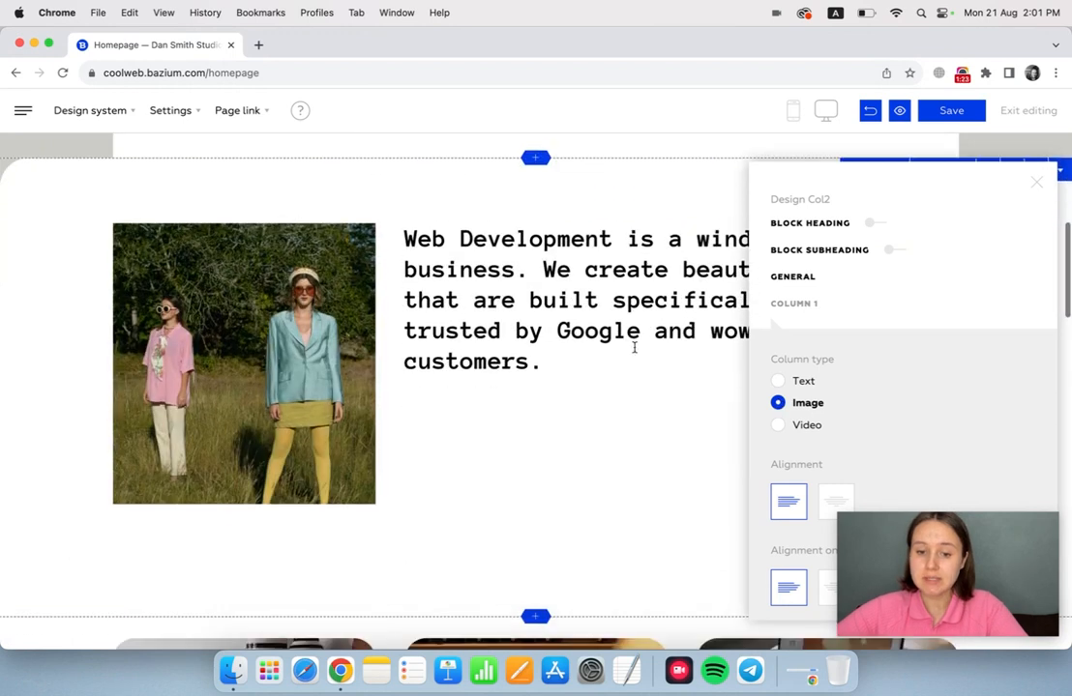
left_click(1035, 181)
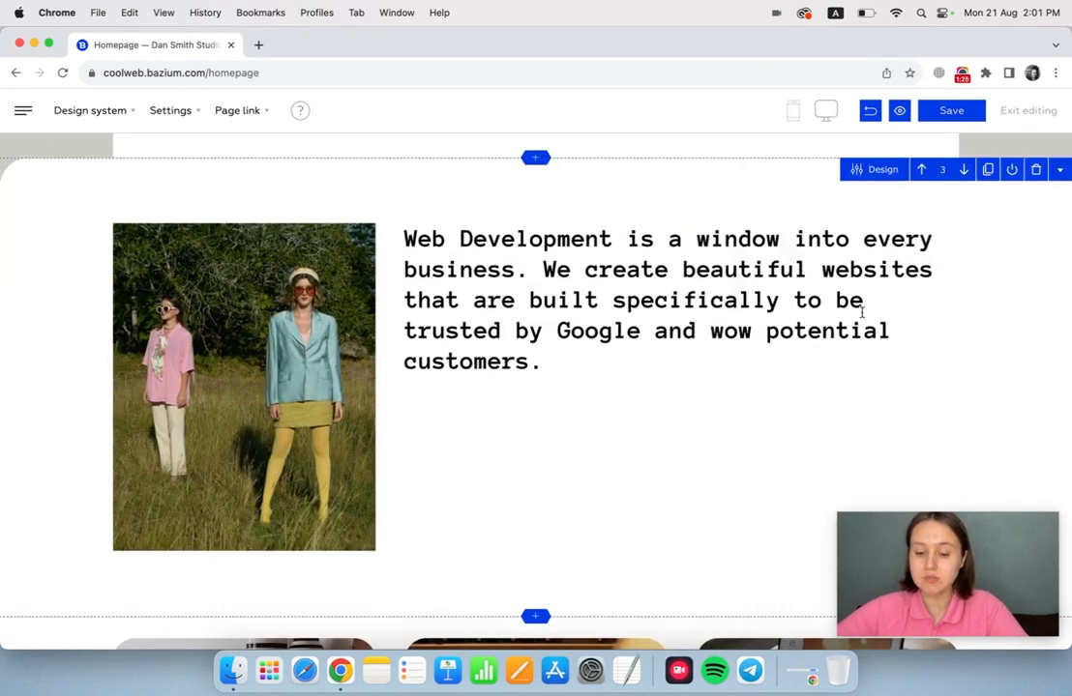
Try the four- and five-column desktop grids on the service cards block, and settle on two columns.
scroll(862, 311, "down", 5)
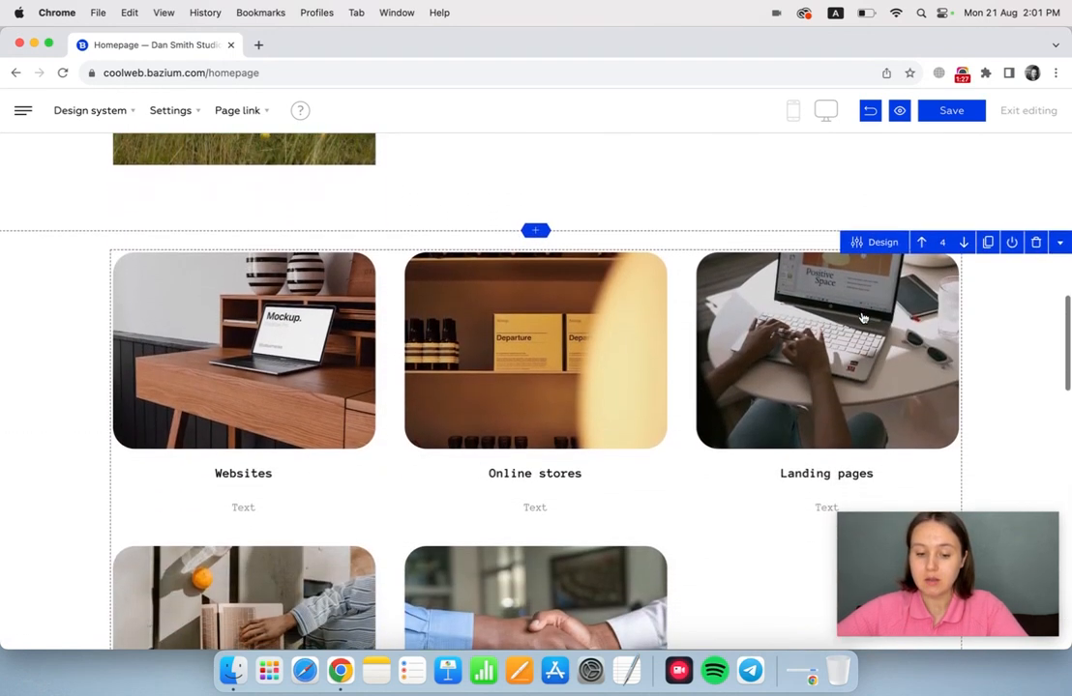
scroll(861, 317, "down", 1)
left_click(879, 202)
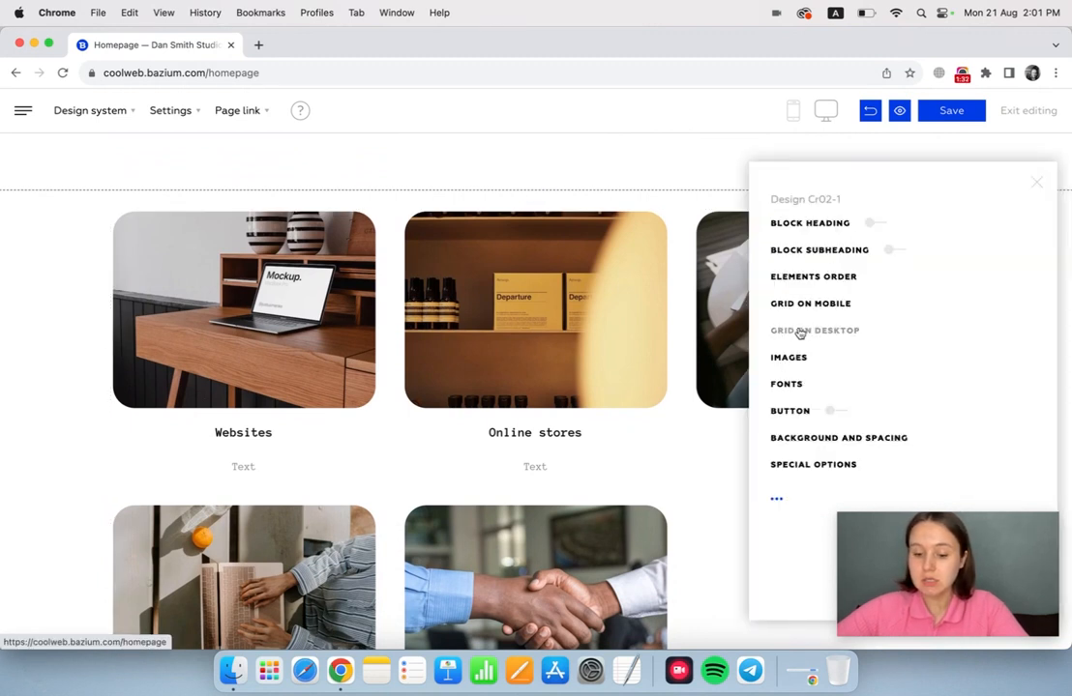
left_click(800, 333)
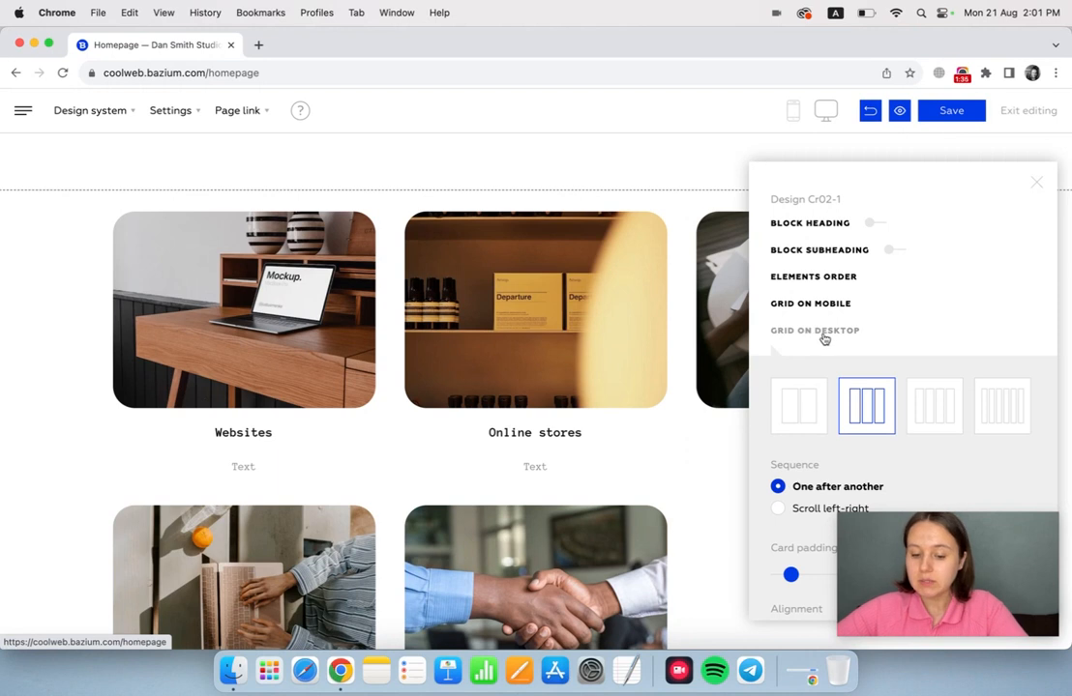
left_click(925, 406)
left_click(1002, 402)
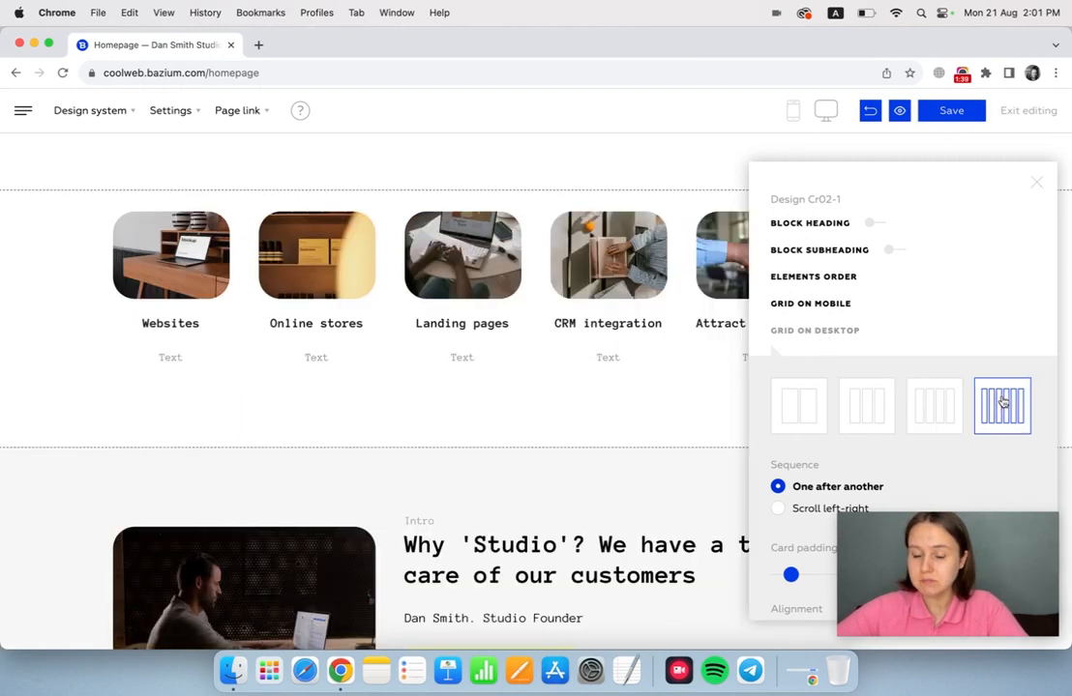
left_click(799, 411)
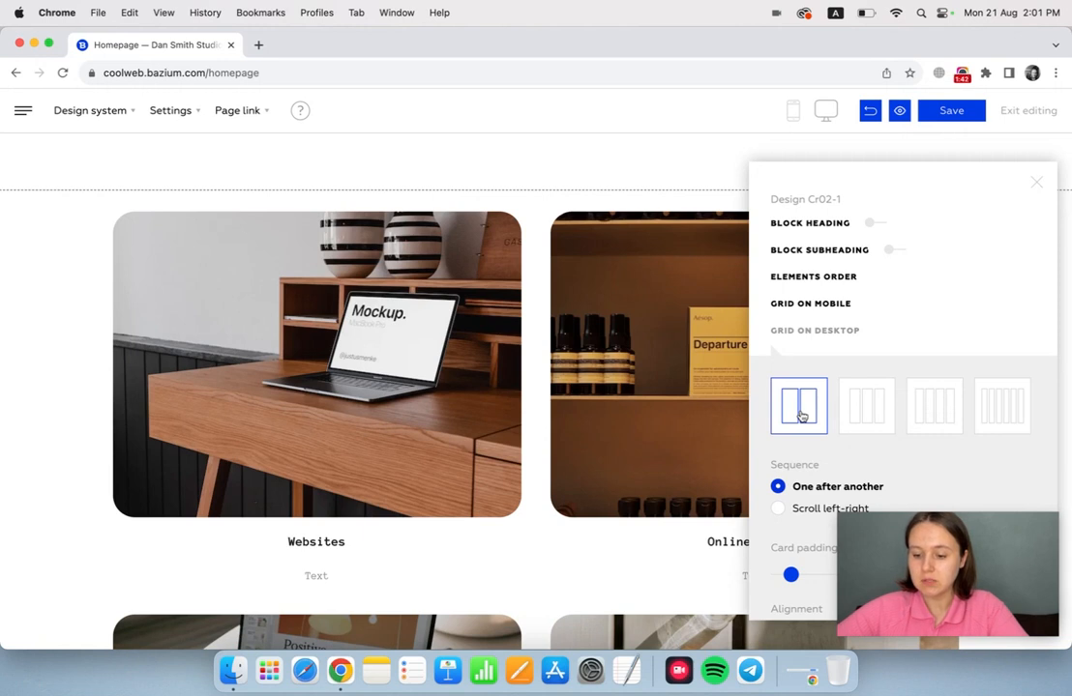
left_click(883, 304)
scroll(885, 306, "down", 3)
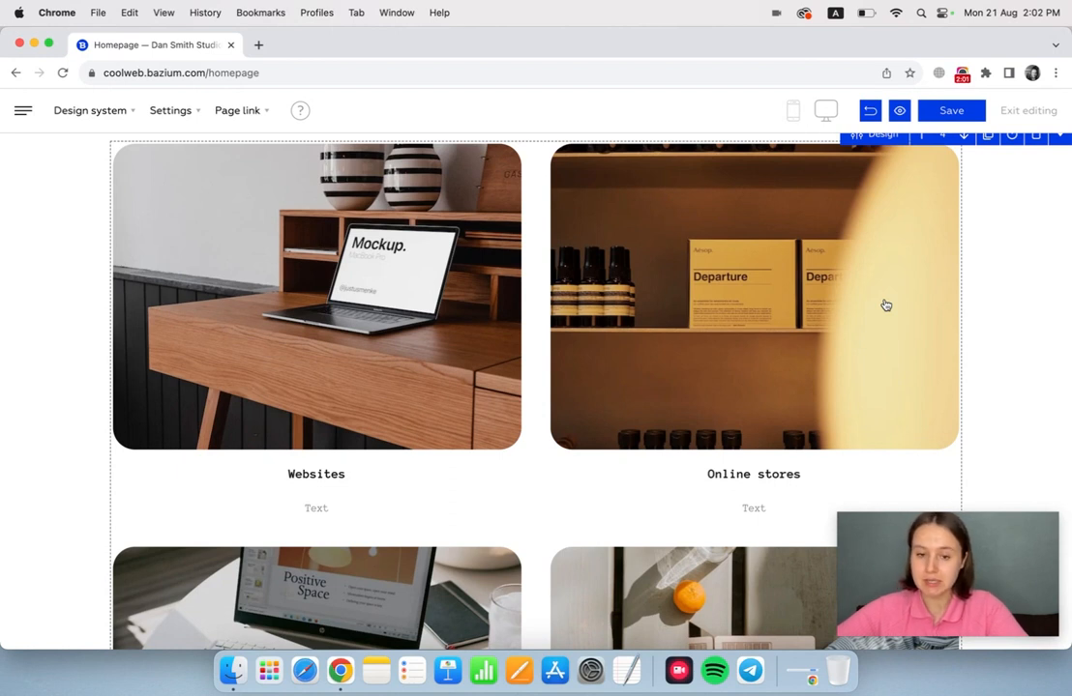
left_click(95, 113)
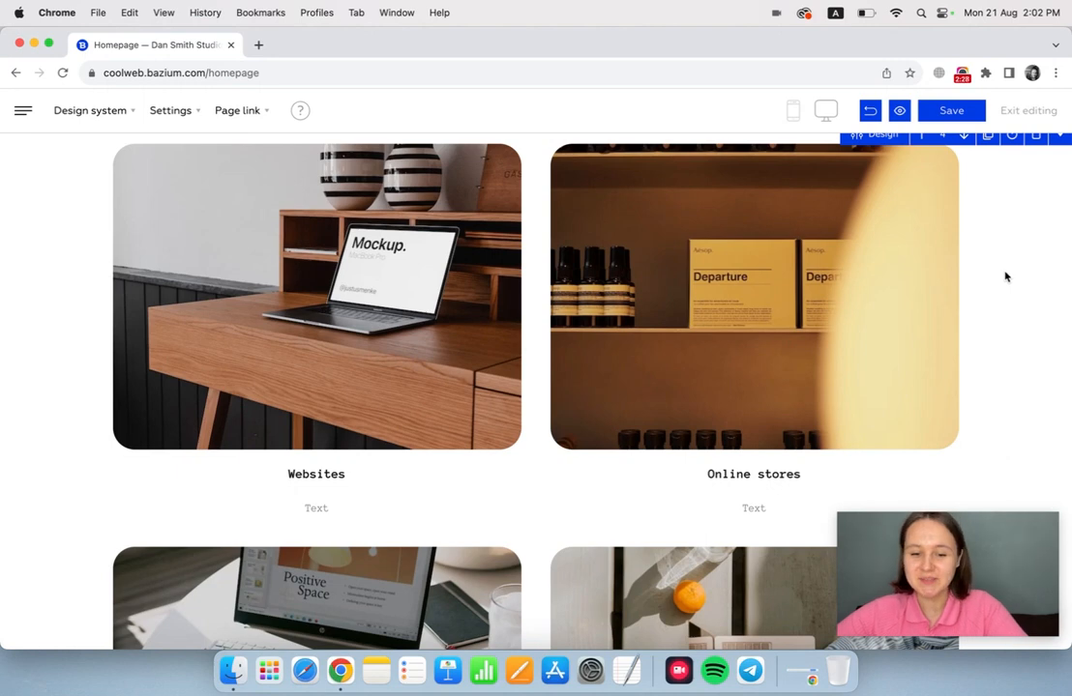
Try the Large and Enormous top padding styles on the image-and-text block, and go back to Style 3 — Middle.
scroll(1005, 277, "up", 10)
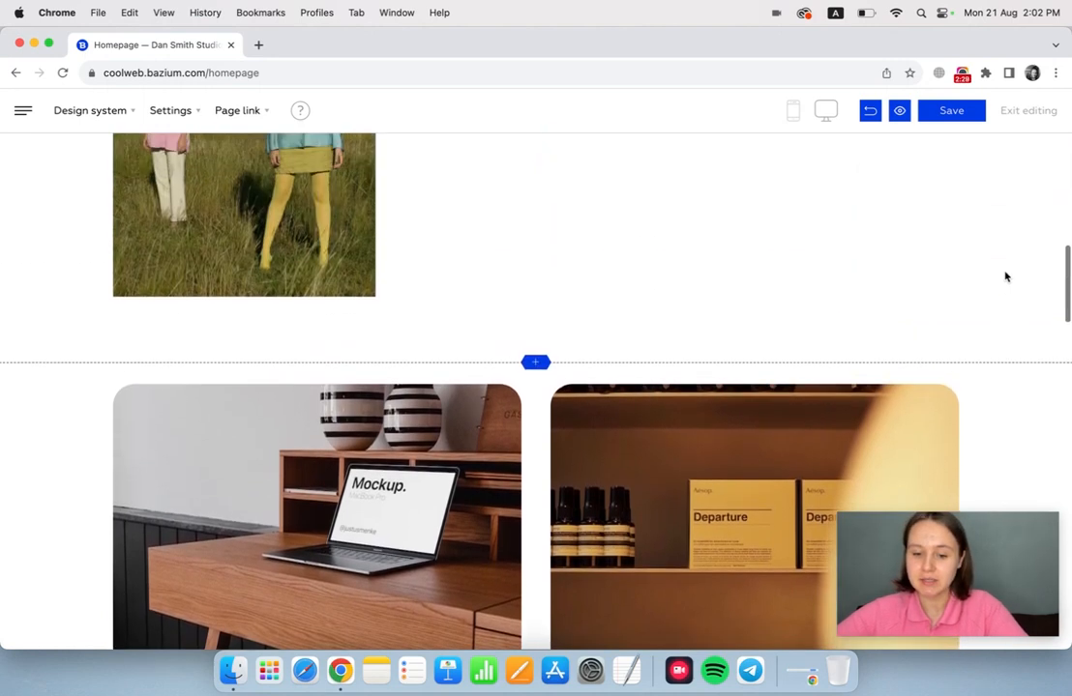
left_click(872, 200)
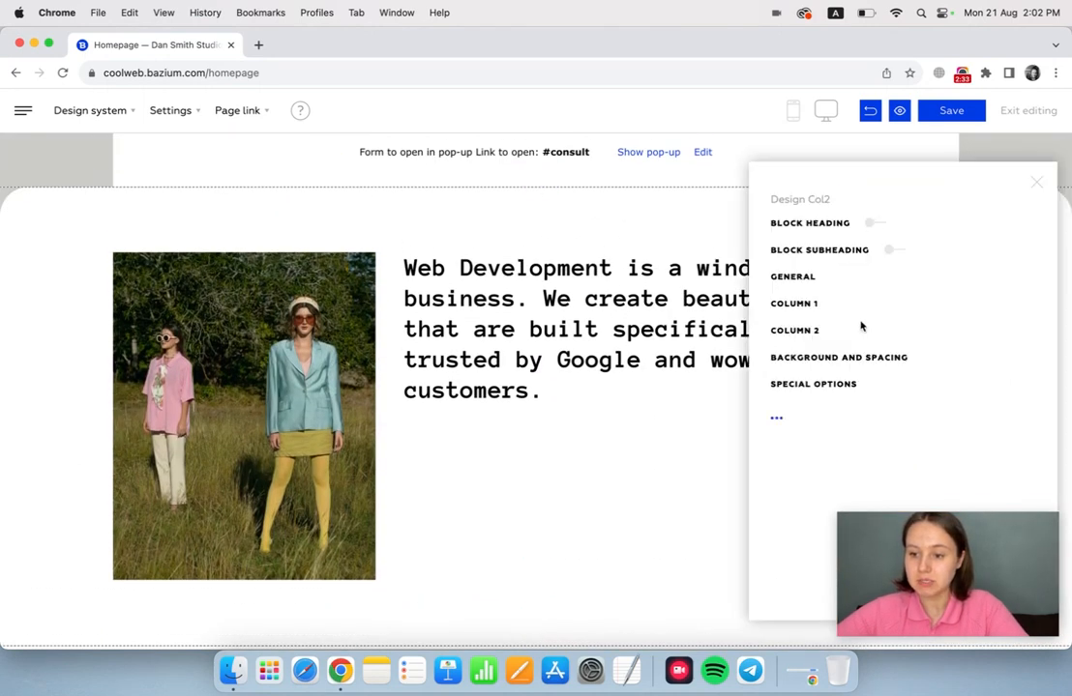
left_click(839, 357)
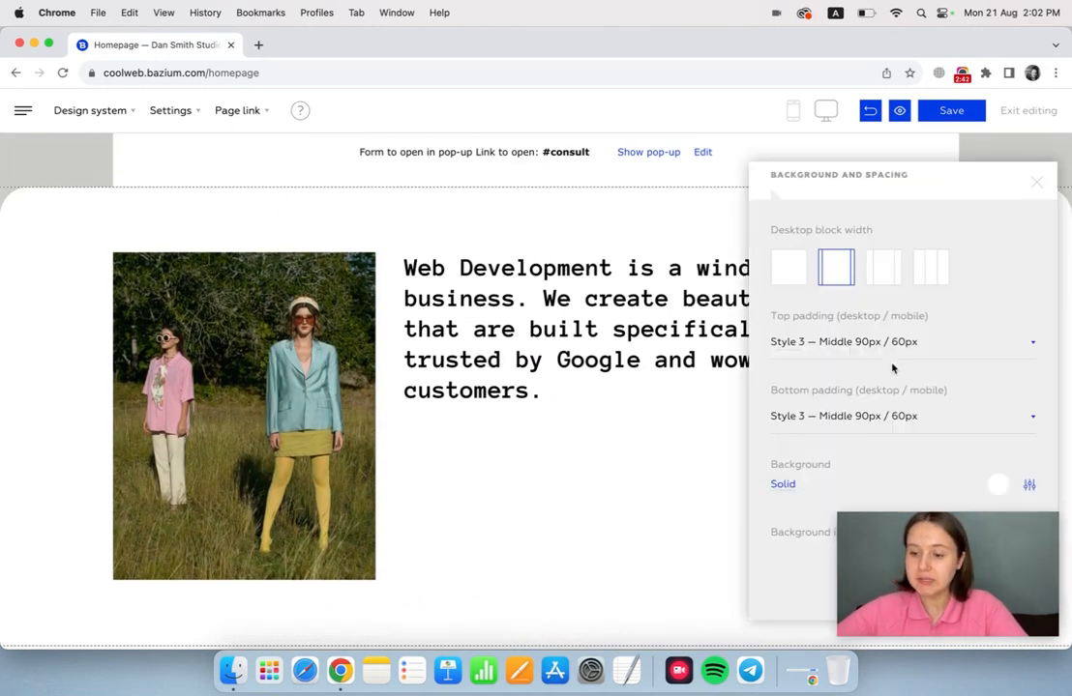
left_click(891, 350)
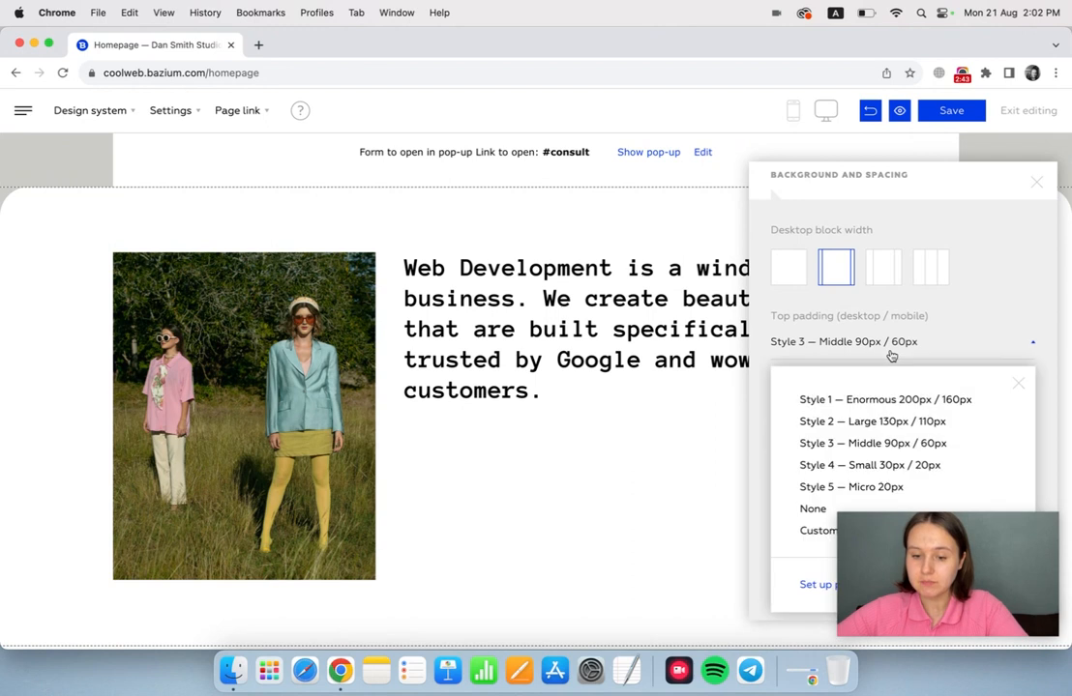
left_click(876, 420)
left_click(870, 358)
left_click(884, 400)
left_click(895, 350)
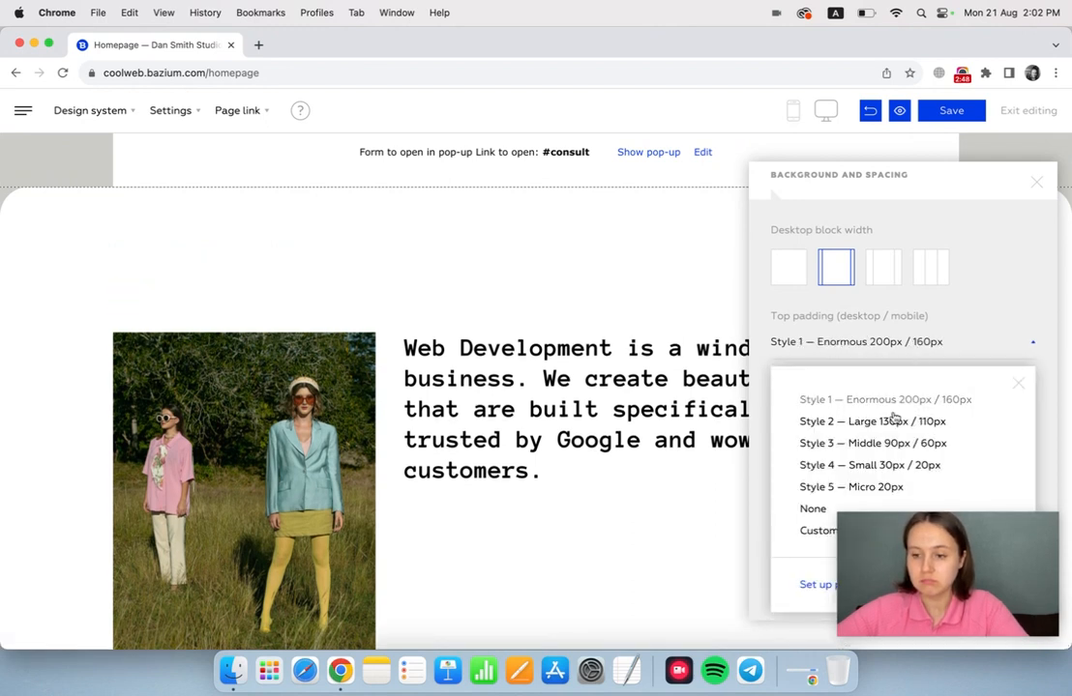
left_click(875, 444)
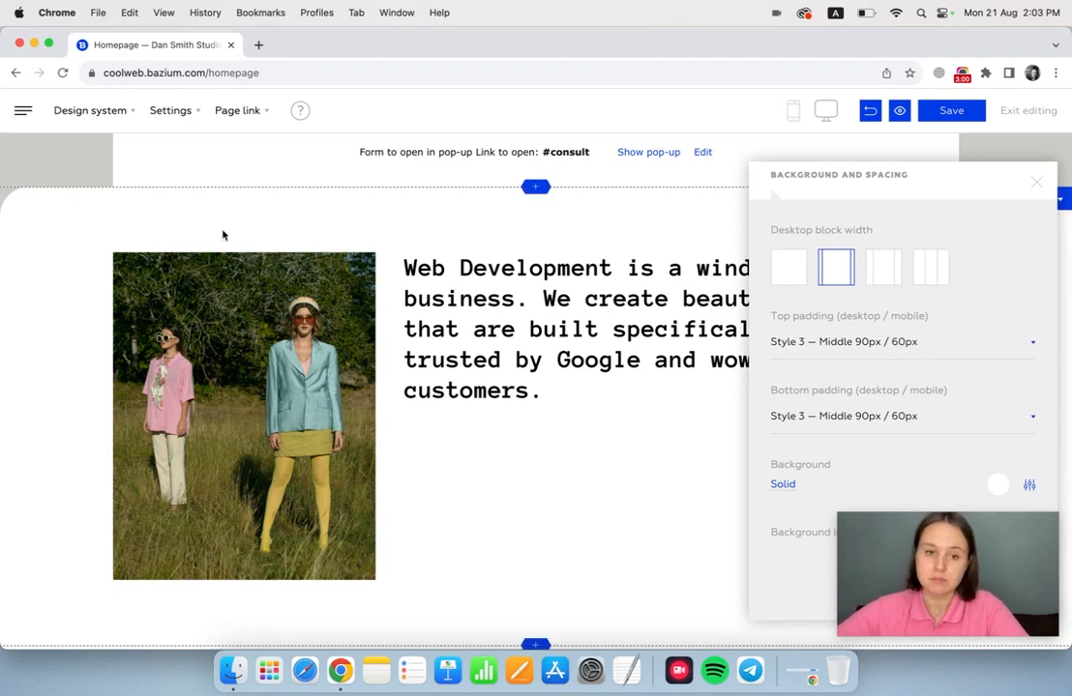
Try adjusting the desktop top padding of the Middle style in the design system's padding settings.
left_click(93, 110)
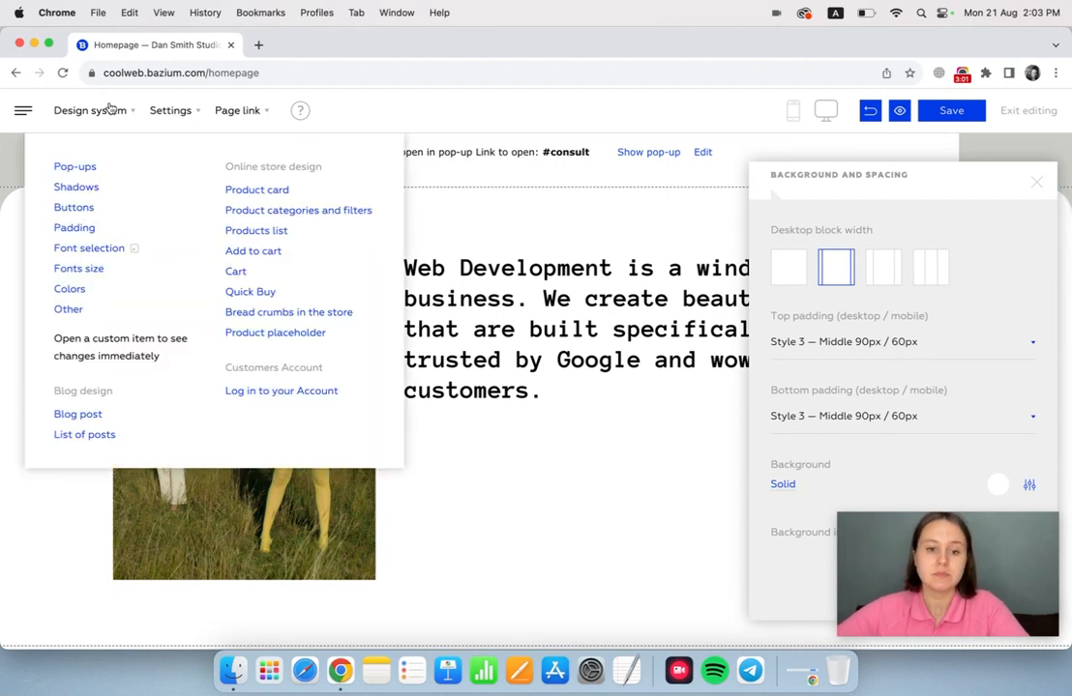
left_click(85, 229)
left_click(817, 281)
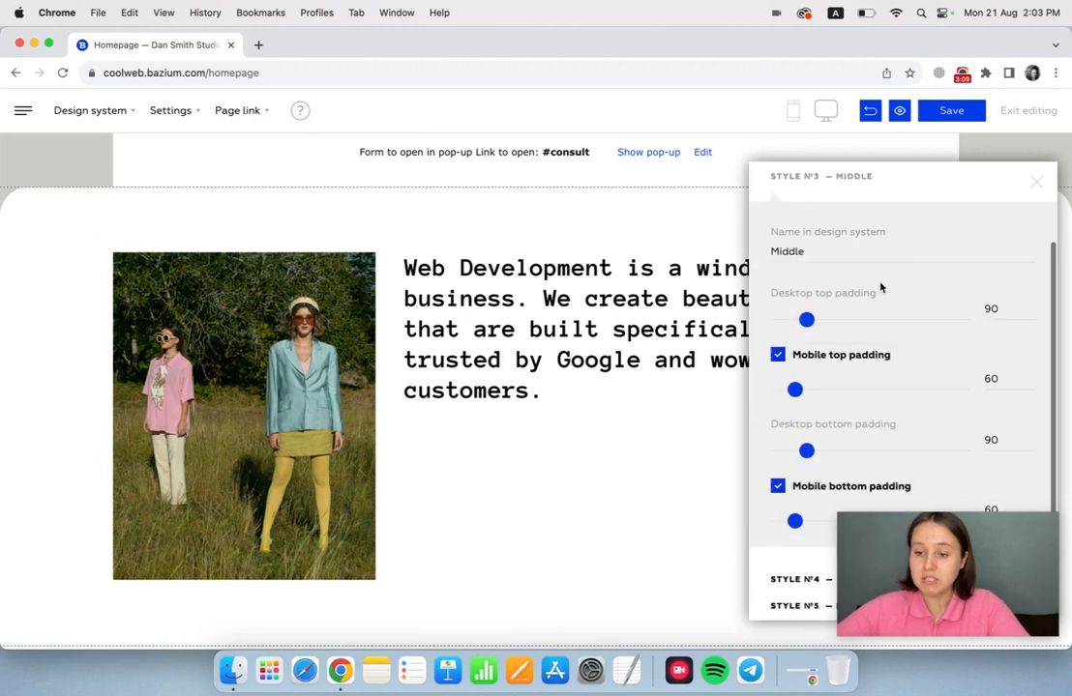
scroll(880, 288, "down", 1)
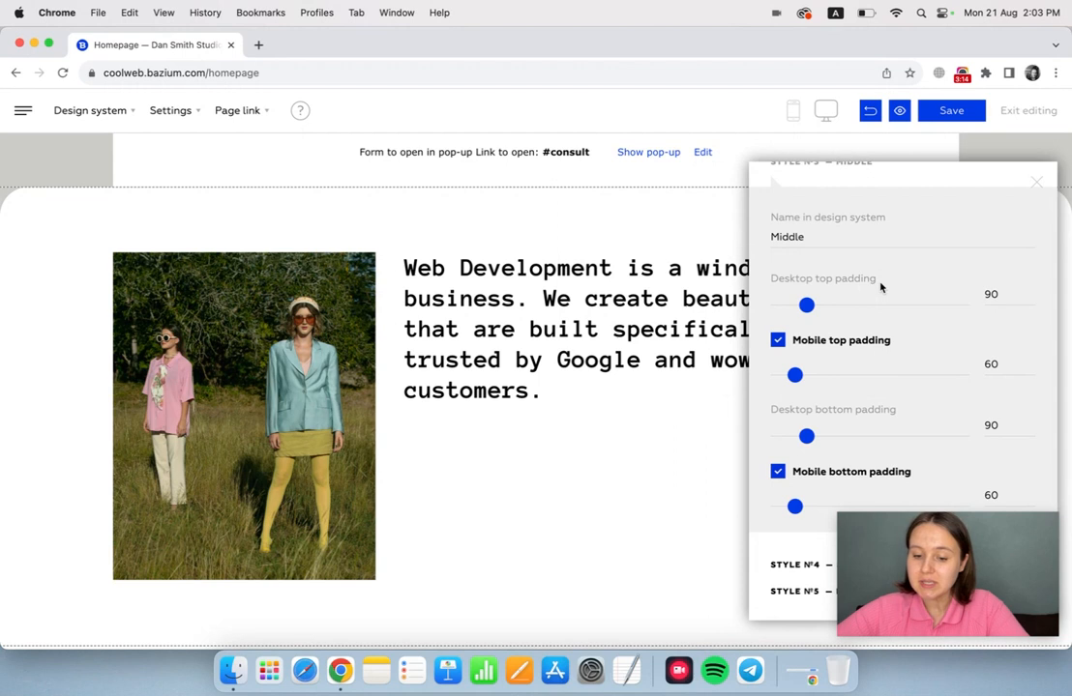
mouse_move(808, 305)
left_mouse_down()
mouse_move(879, 307)
mouse_move(808, 307)
left_mouse_up()
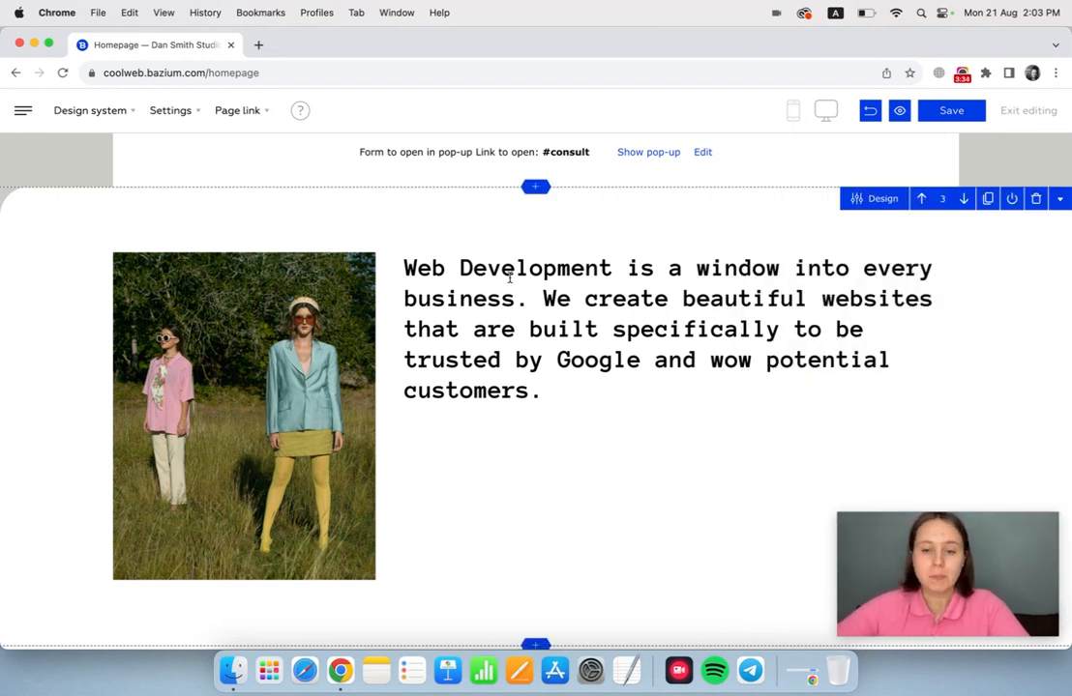
Try the Set up unique design for Button 1 of the "Why 'Studio'?" block, and go back to Style 1 — Main button.
scroll(510, 277, "down", 10)
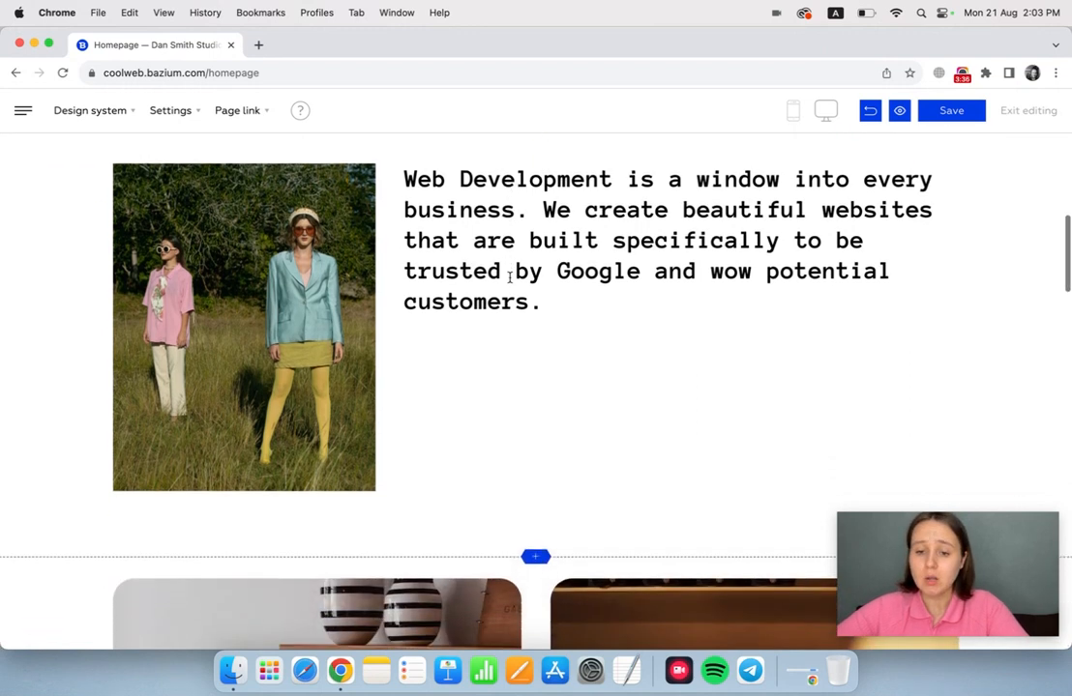
scroll(510, 282, "down", 14)
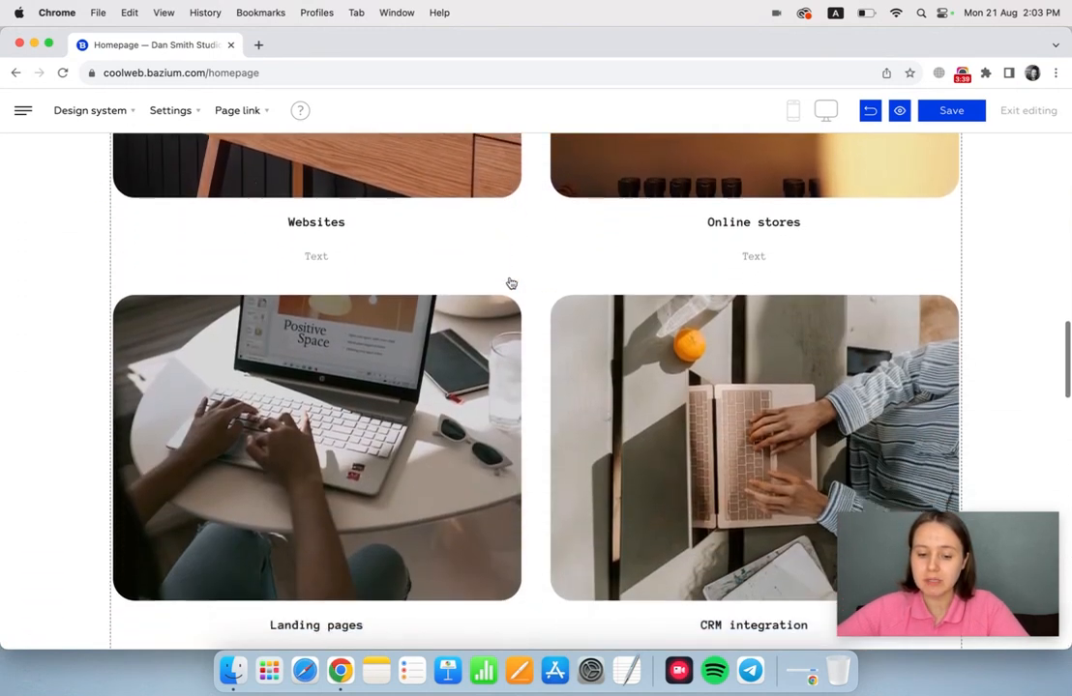
scroll(513, 274, "down", 10)
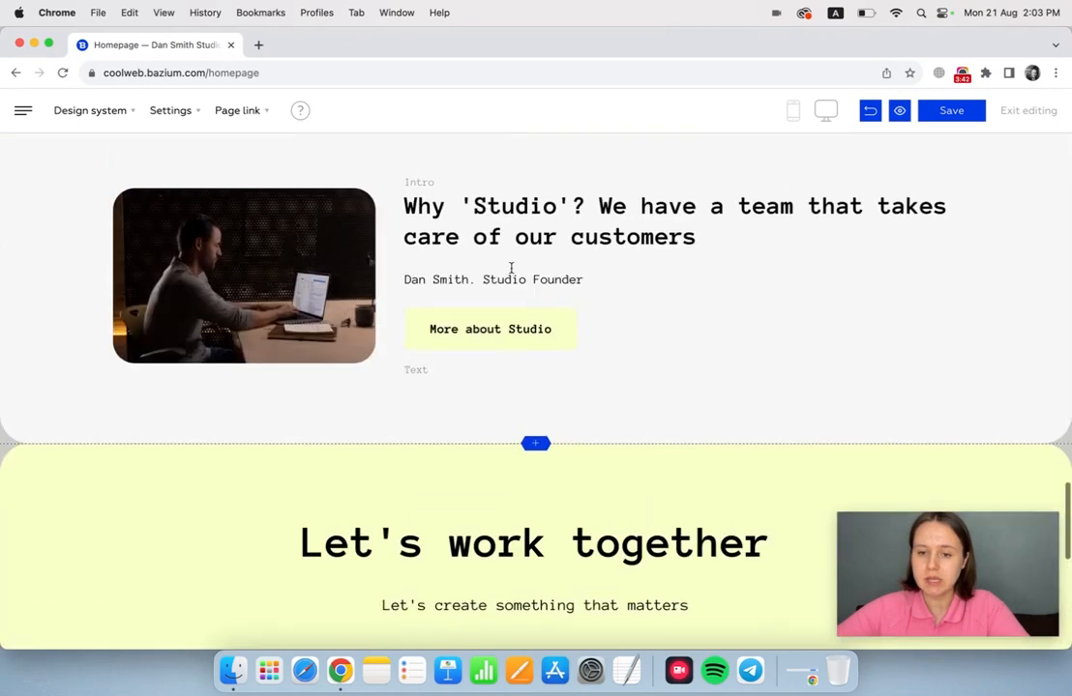
scroll(517, 269, "up", 1)
left_click(869, 157)
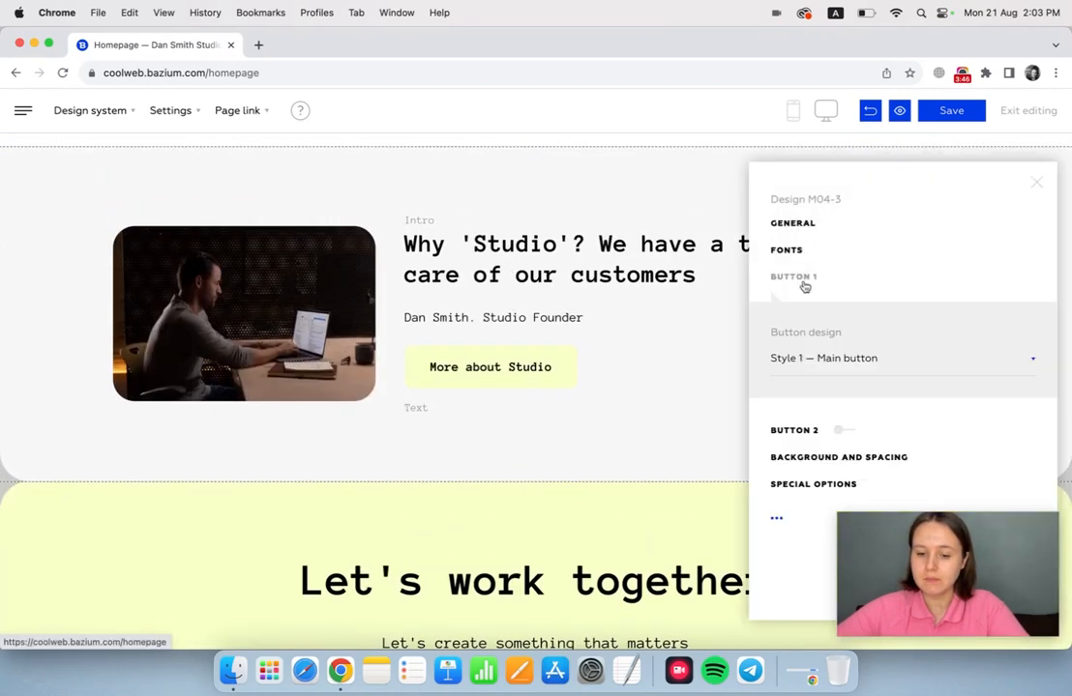
left_click(844, 360)
left_click(844, 417)
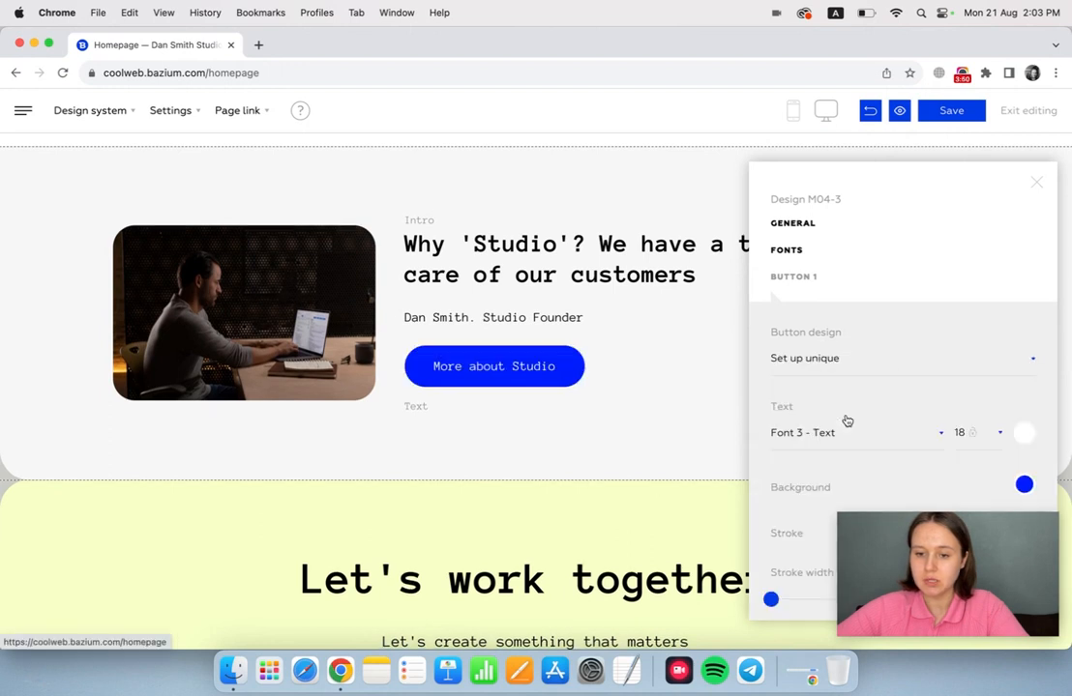
left_click(854, 375)
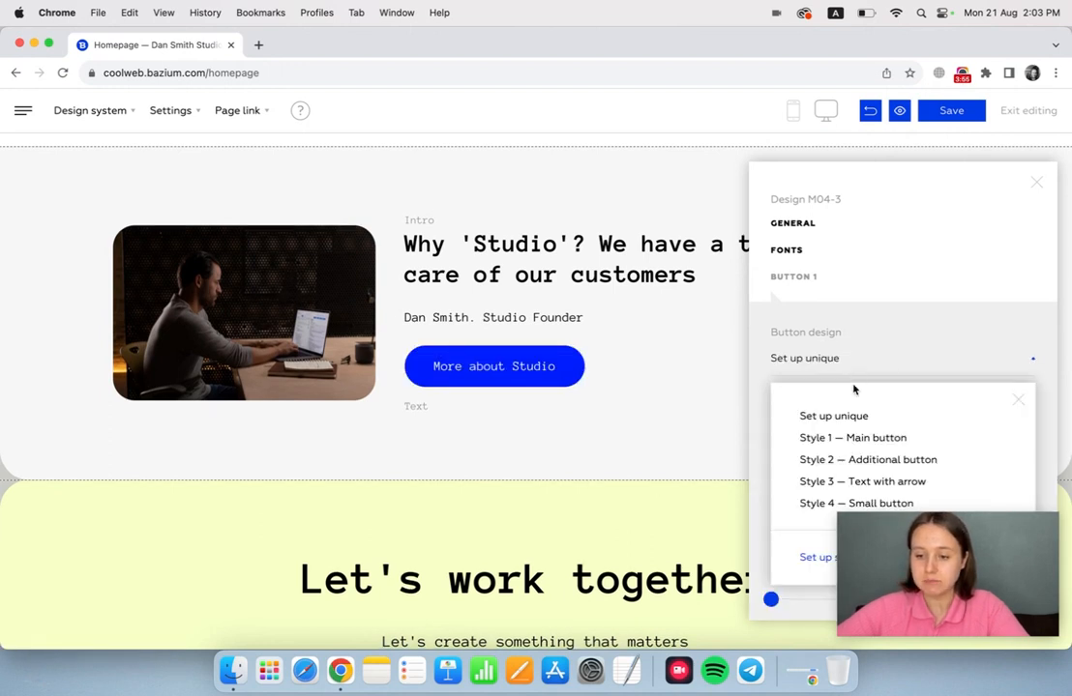
left_click(841, 440)
Open the desktop settings of Style №1 — Main button in the design system's button settings.
left_click(90, 111)
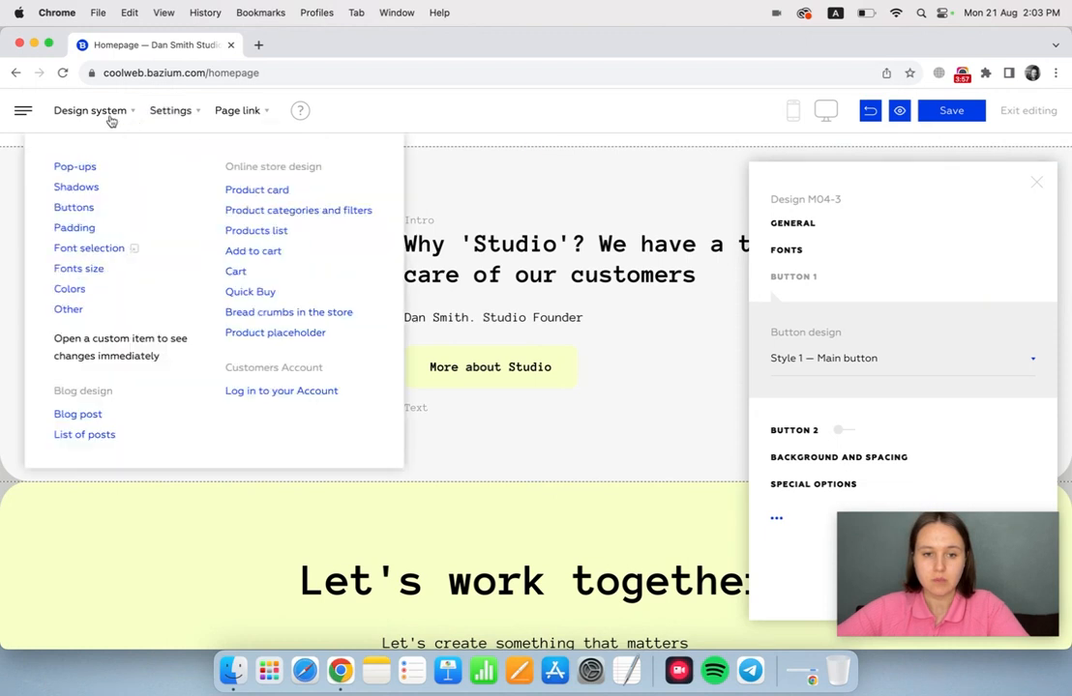
left_click(86, 209)
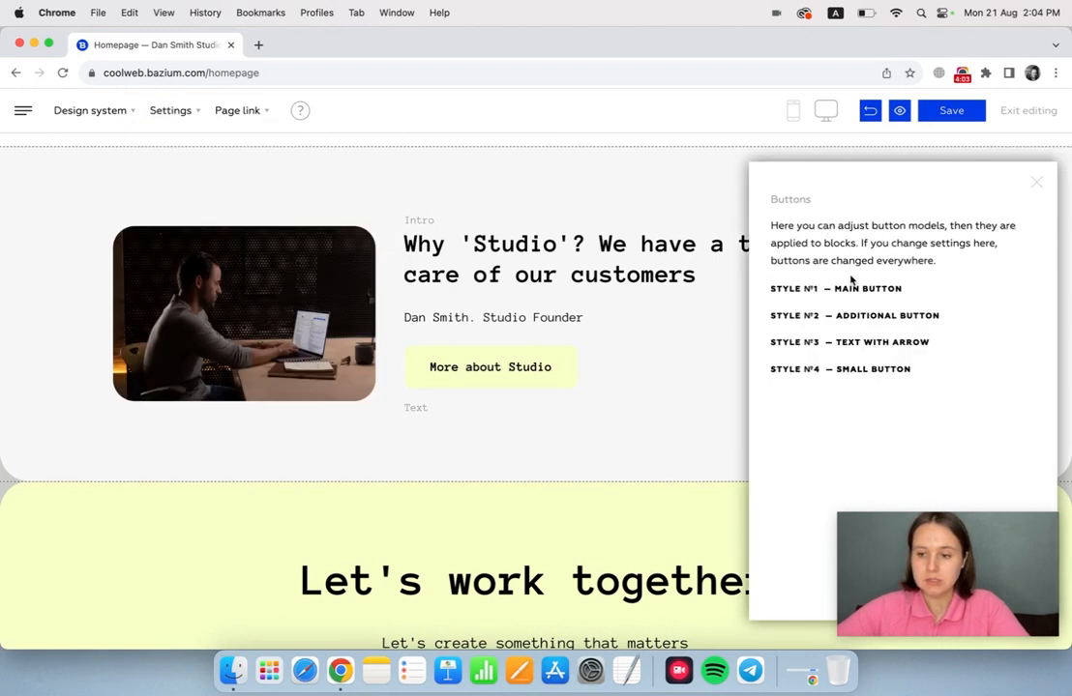
left_click(857, 294)
scroll(877, 399, "down", 2)
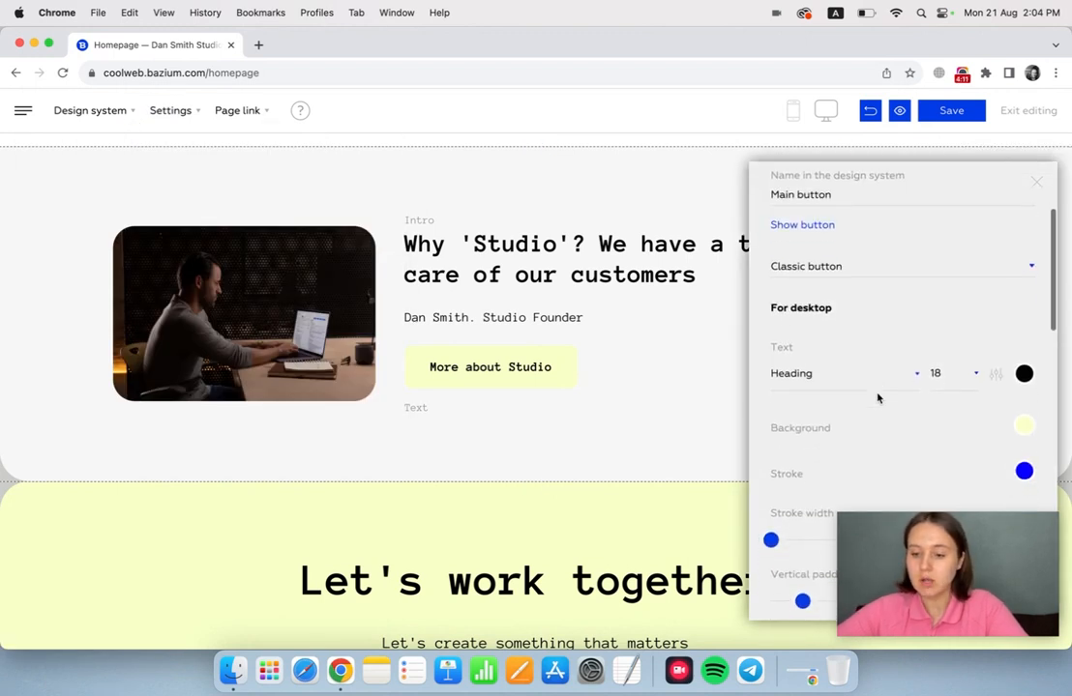
Try the Underlined link with arrow type for the Main button style, and return it to Classic button.
left_click(871, 268)
left_click(873, 320)
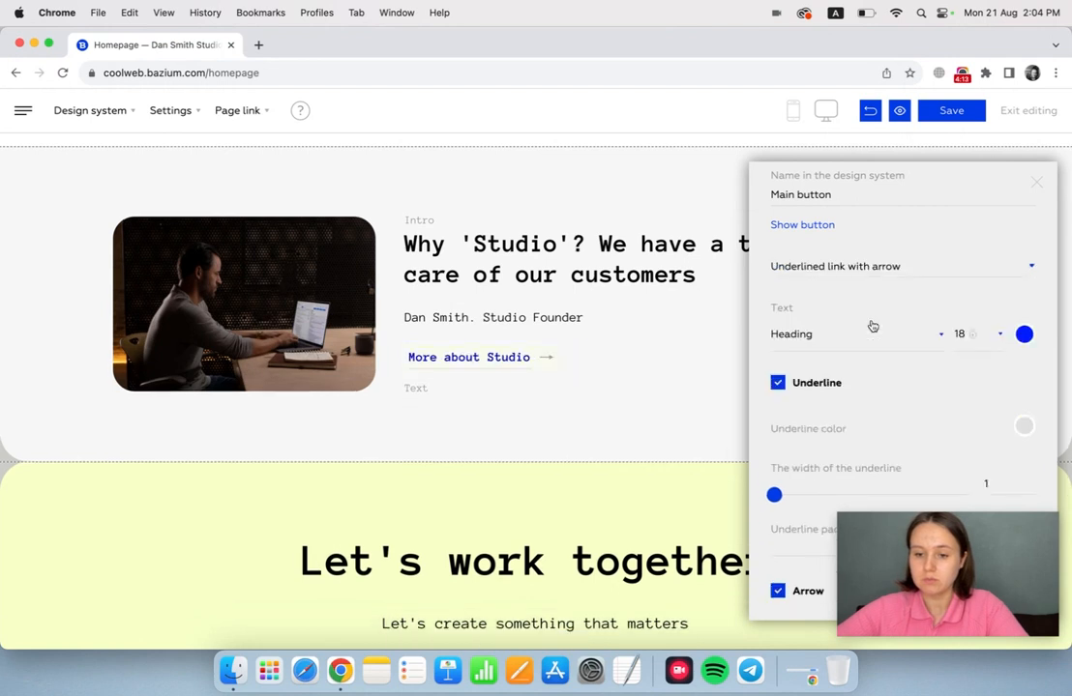
left_click(854, 267)
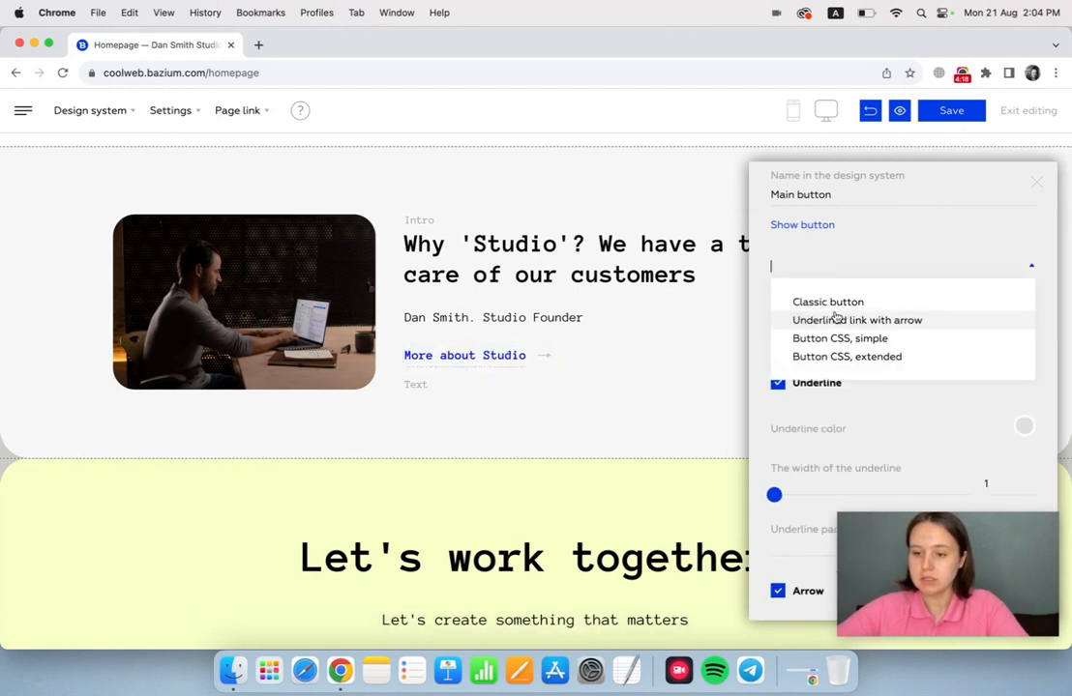
left_click(836, 305)
Show the Main button preview and change the button's desktop background to a brighter lime green.
left_click(814, 228)
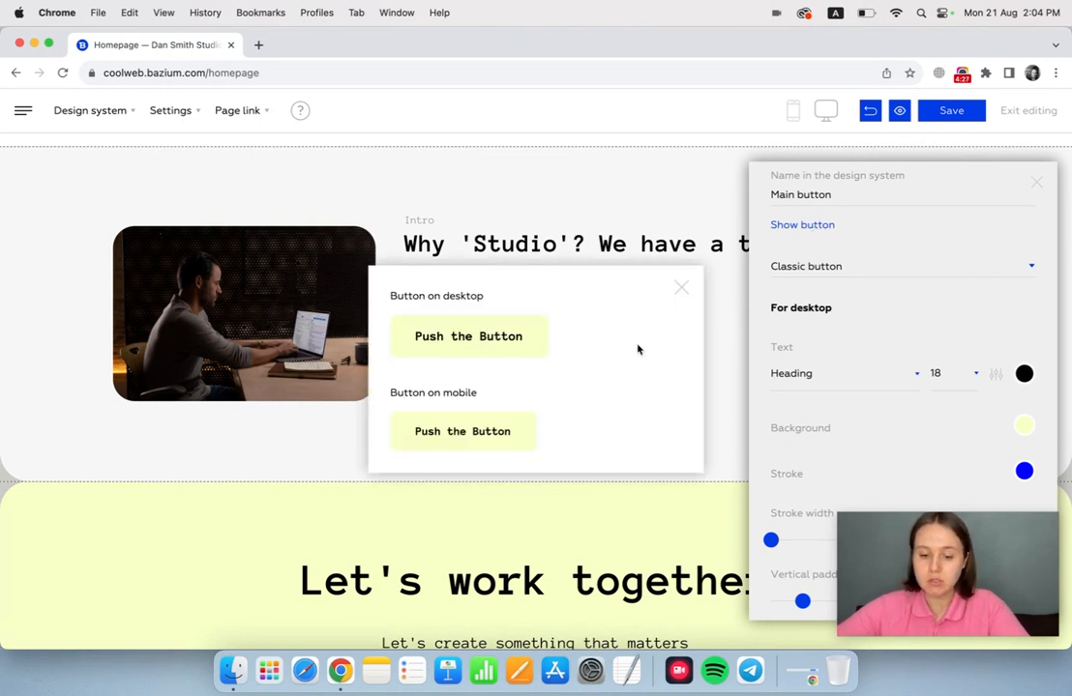
scroll(931, 316, "down", 5)
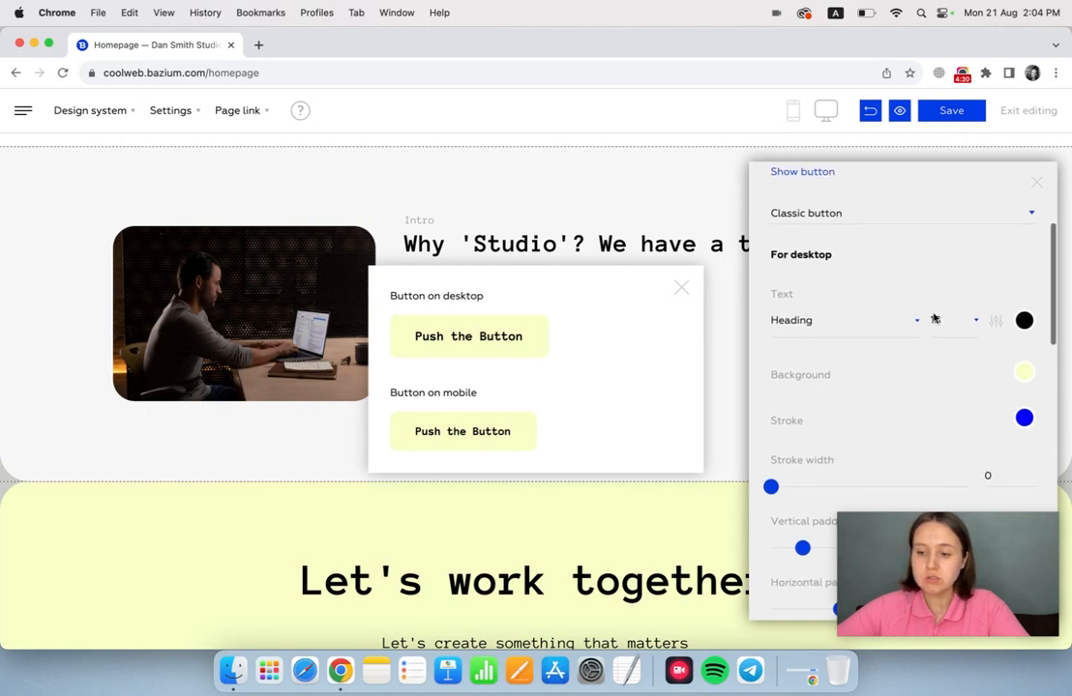
scroll(934, 318, "down", 5)
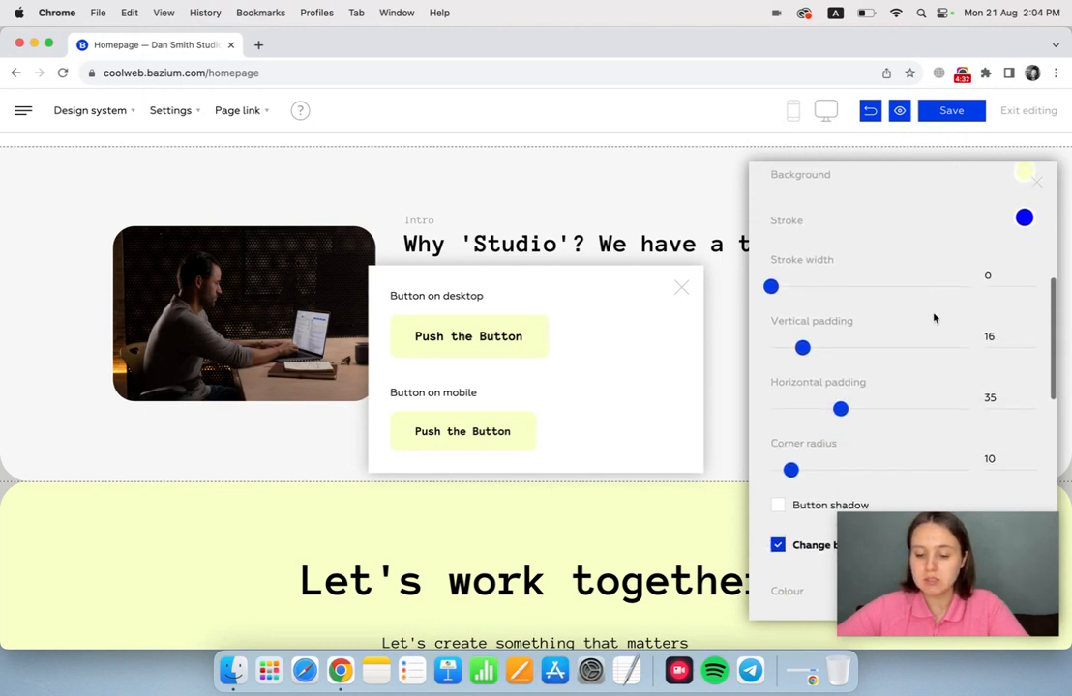
scroll(933, 318, "down", 2)
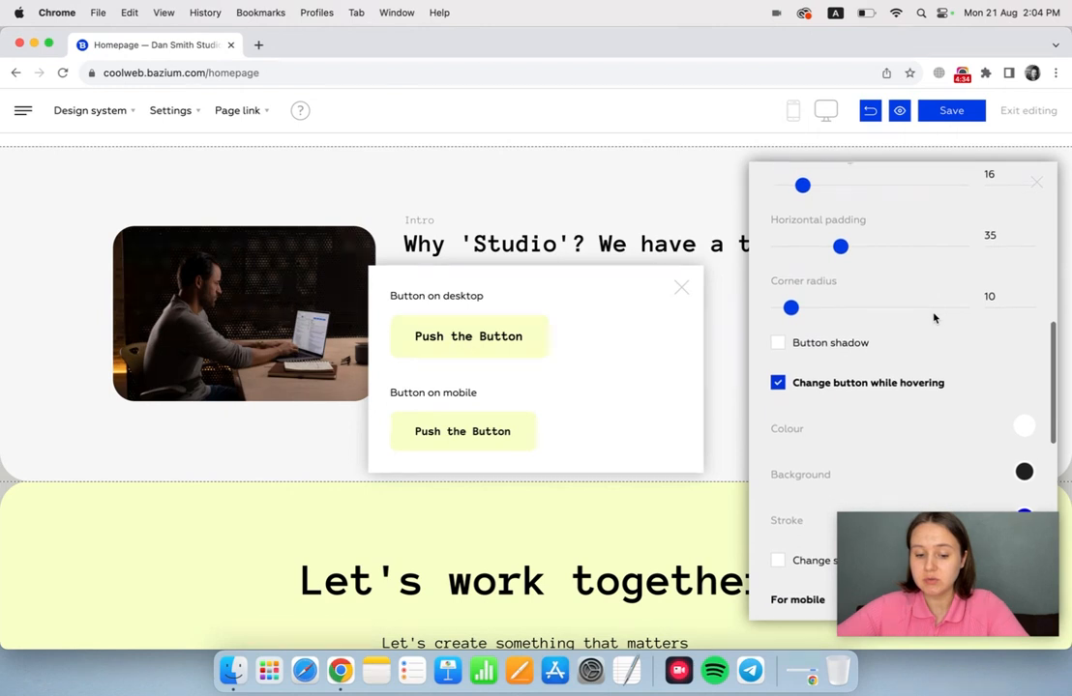
scroll(933, 315, "up", 6)
scroll(967, 312, "up", 2)
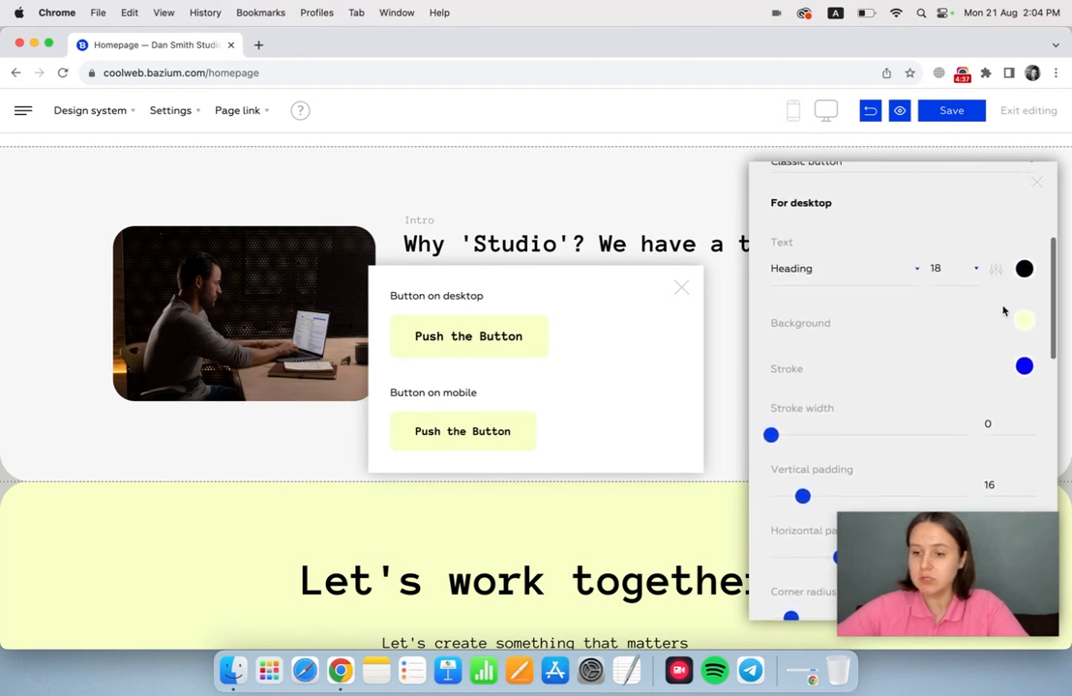
left_click(1024, 319)
left_click(860, 371)
left_click_drag(860, 372, 872, 371)
Set the Main button's desktop corner radius to 48 and turn on its button shadow.
scroll(953, 338, "down", 5)
left_click_drag(797, 394, 866, 395)
scroll(869, 397, "down", 3)
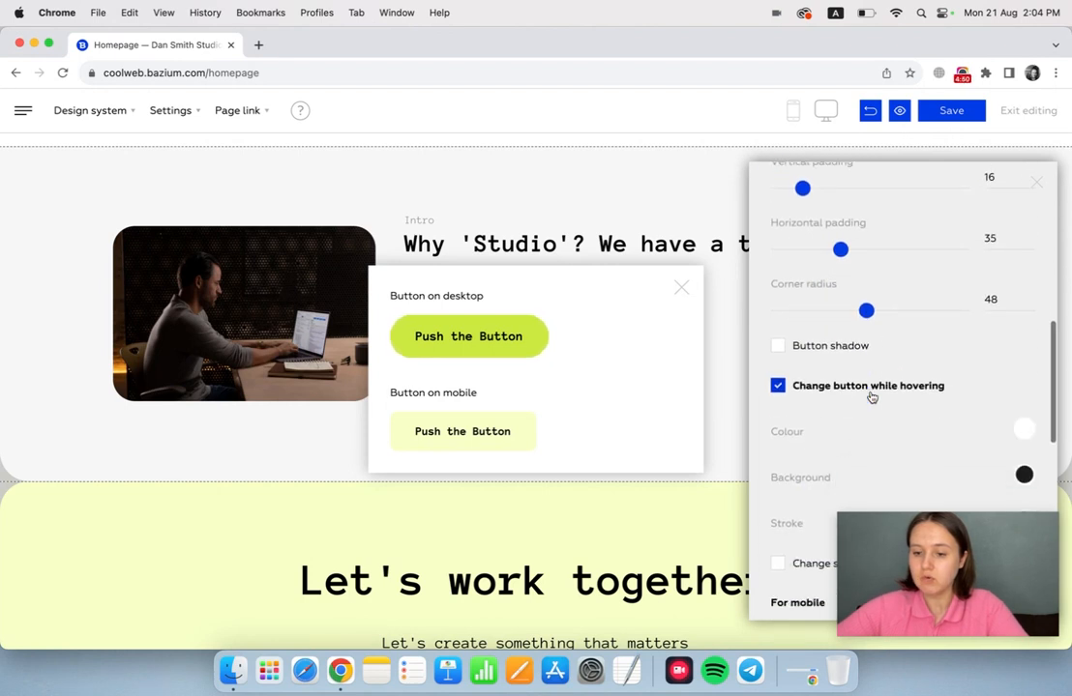
left_click(777, 281)
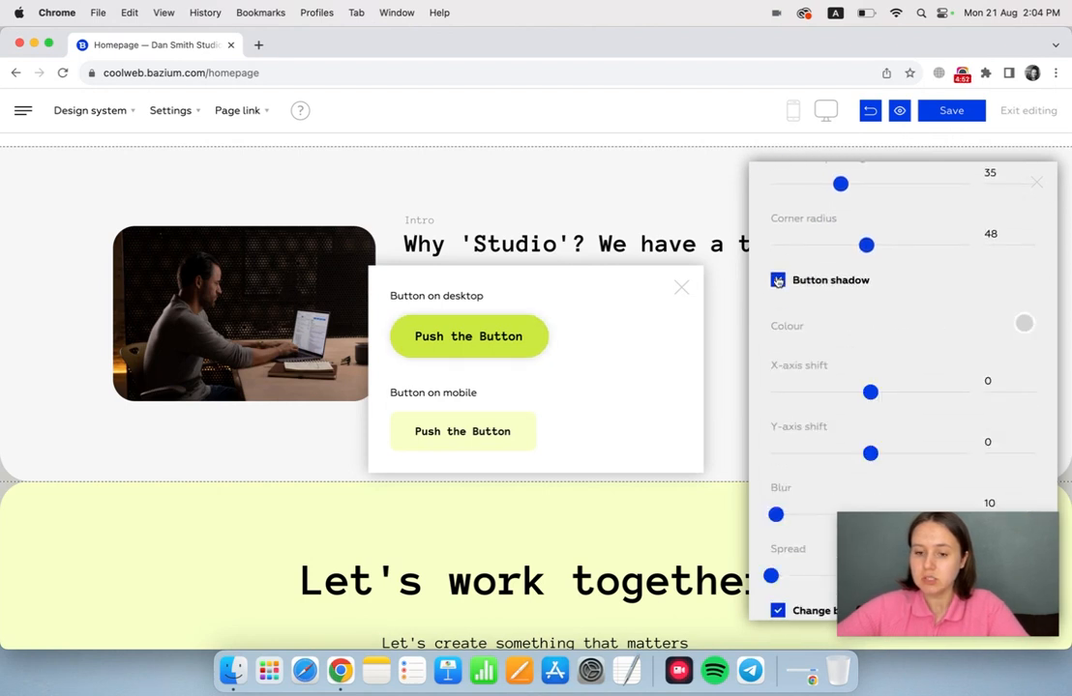
Change the Main button's mobile background to a teal green, and close the preview and button settings.
scroll(885, 325, "down", 5)
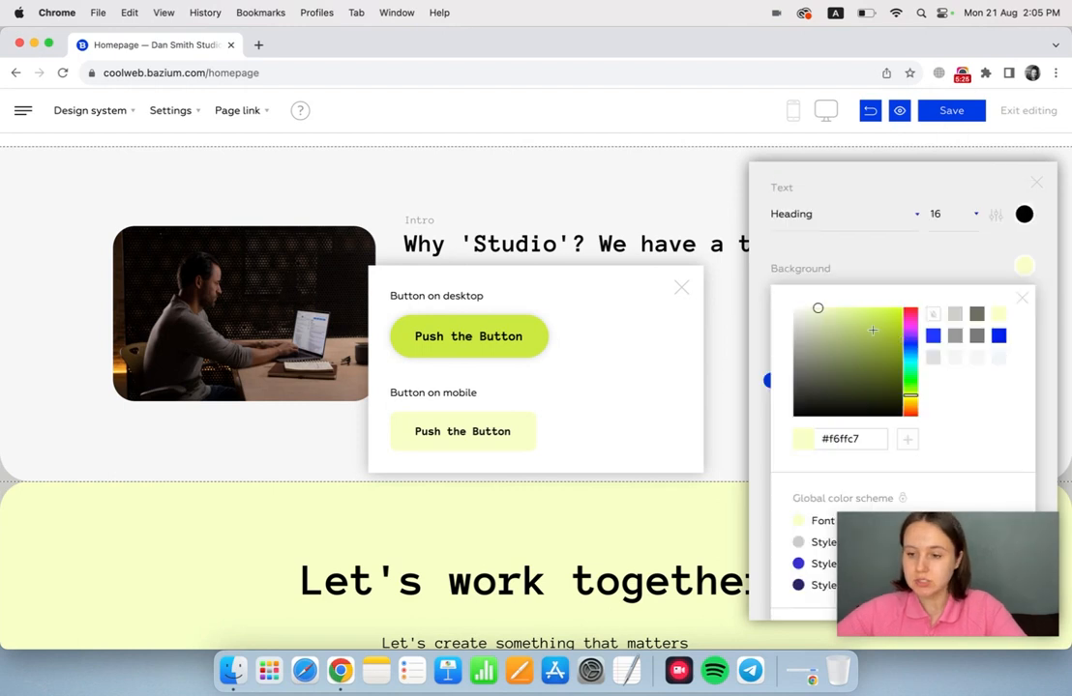
left_click_drag(855, 320, 861, 336)
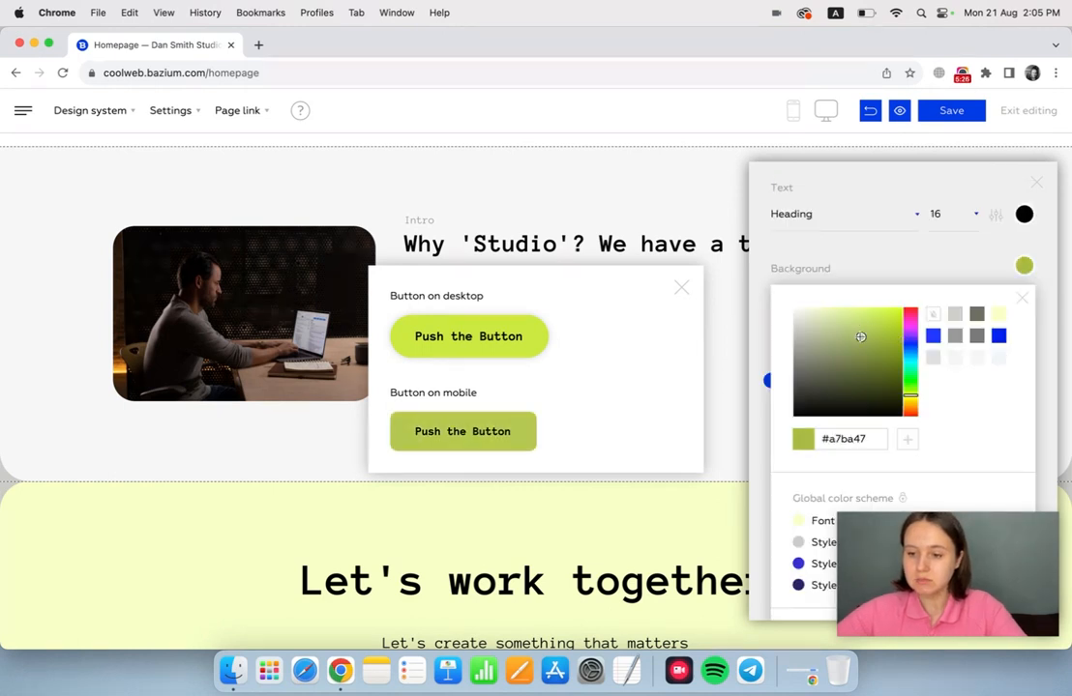
left_click(913, 365)
scroll(804, 411, "down", 5)
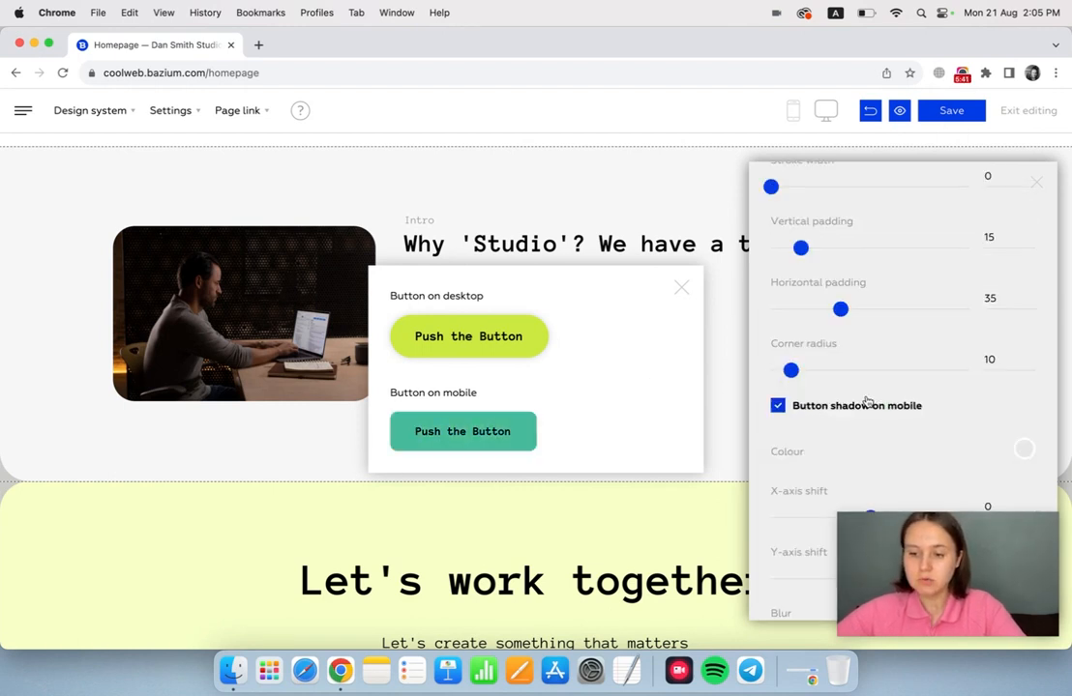
scroll(882, 400, "down", 4)
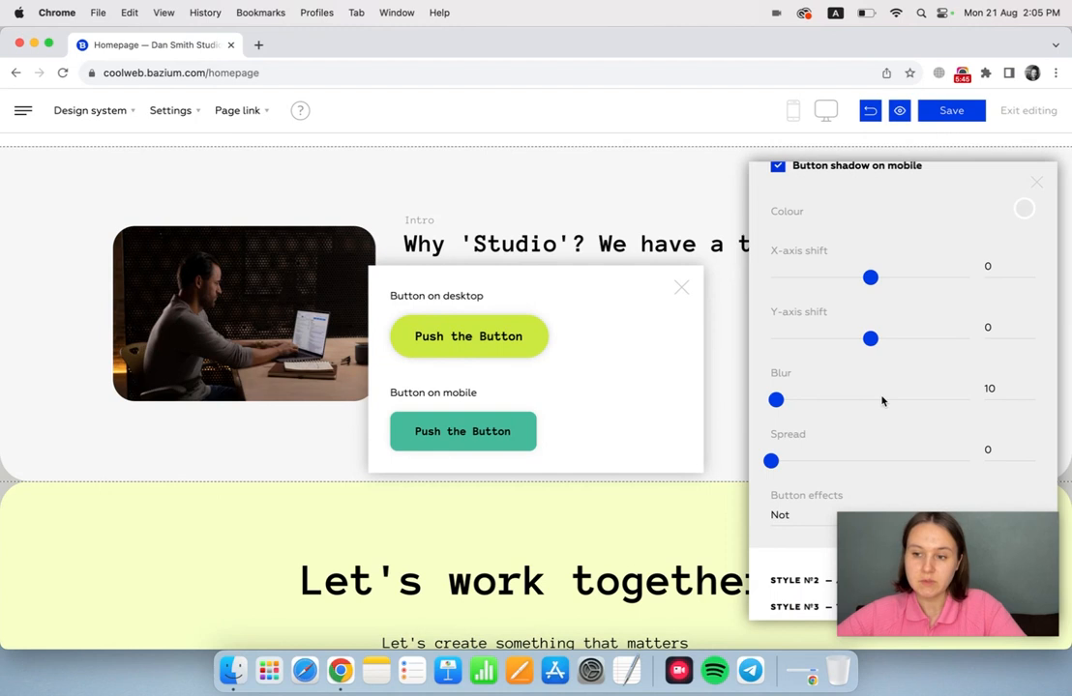
left_click(1039, 184)
left_click(1039, 183)
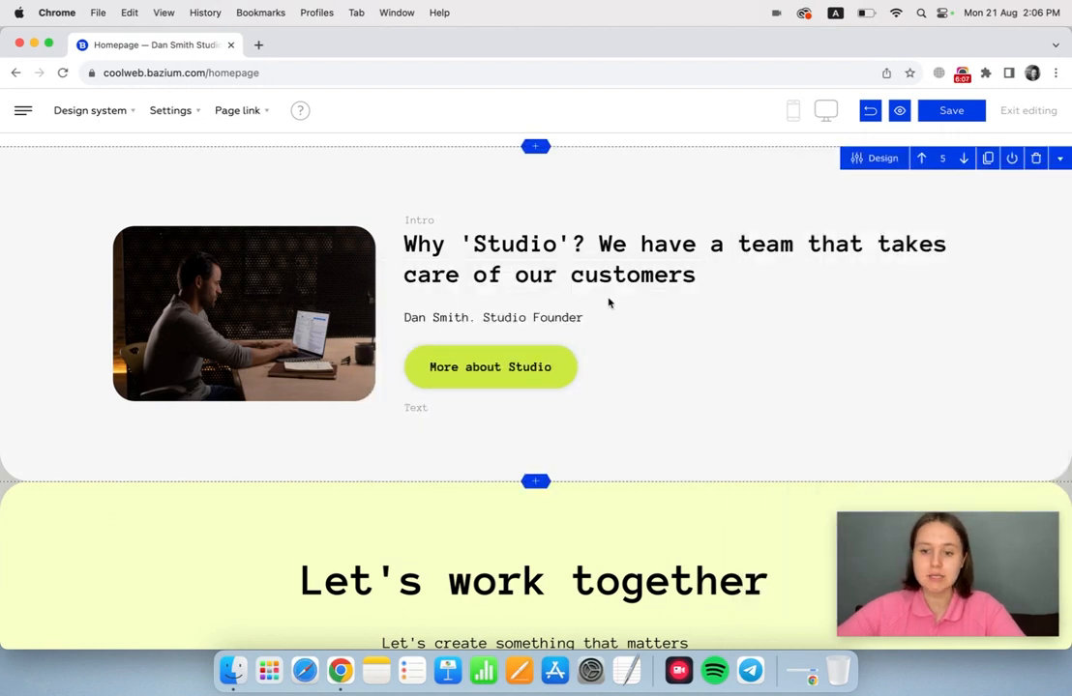
Set the heading font of the "Let's work together" block to Chonburi from the list of all fonts.
scroll(608, 288, "down", 5)
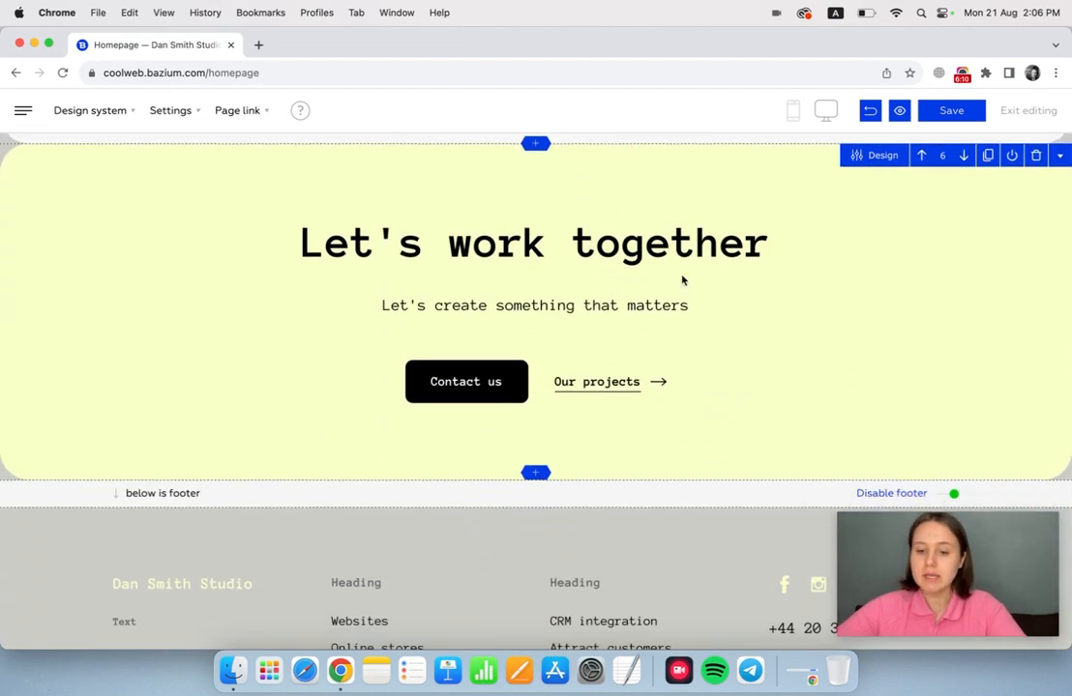
left_click(878, 154)
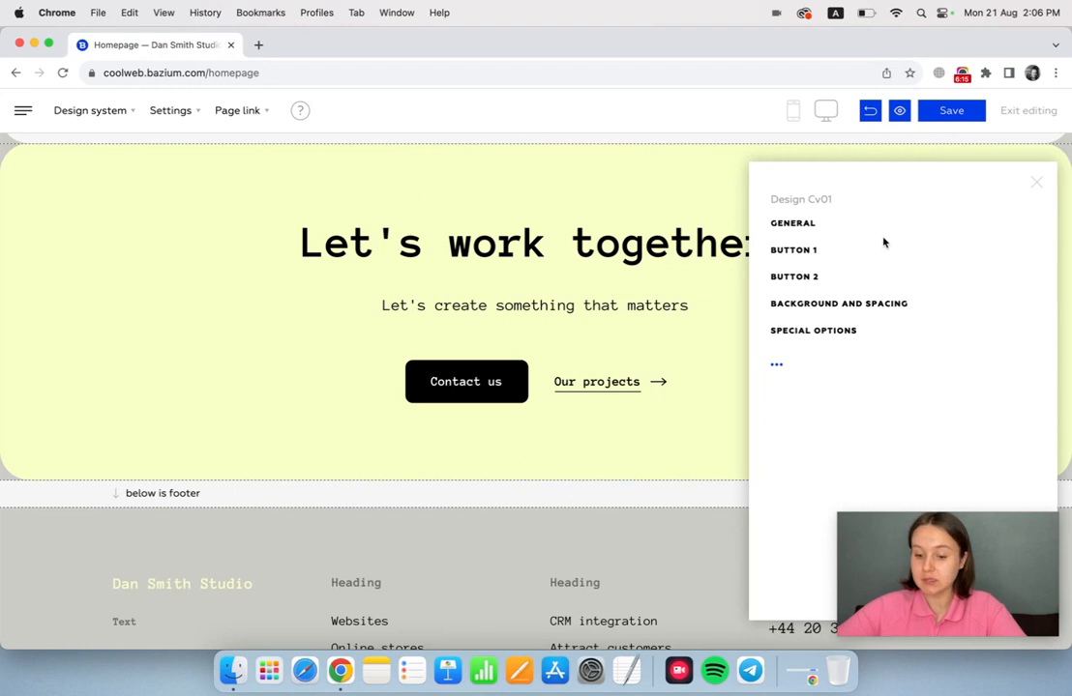
left_click(804, 225)
scroll(855, 330, "down", 3)
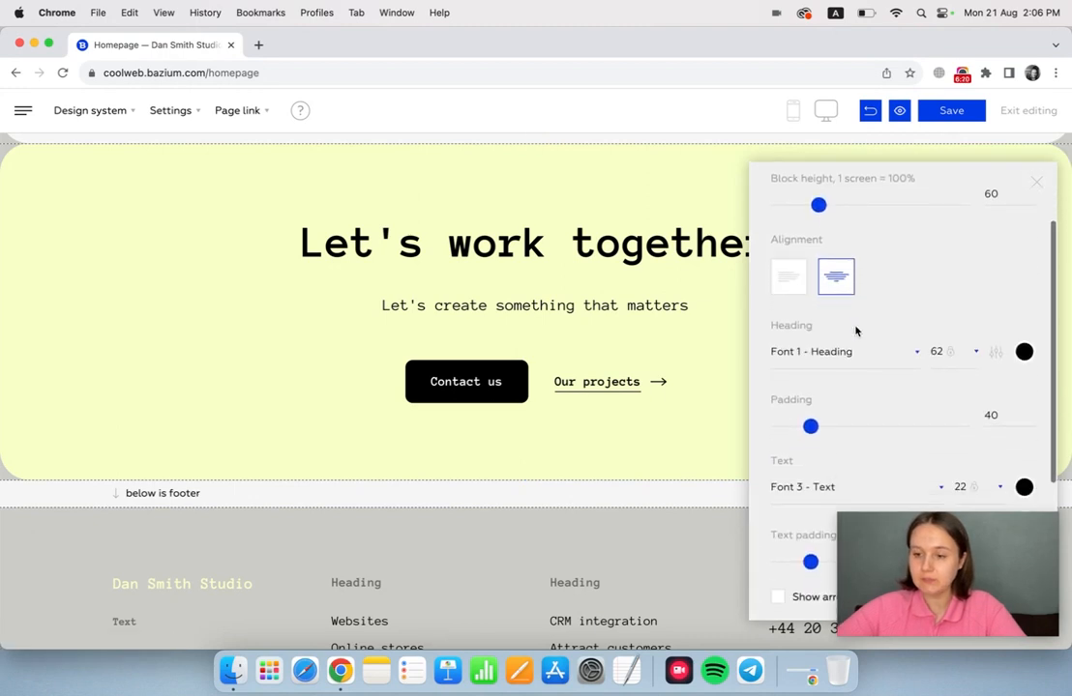
left_click(869, 333)
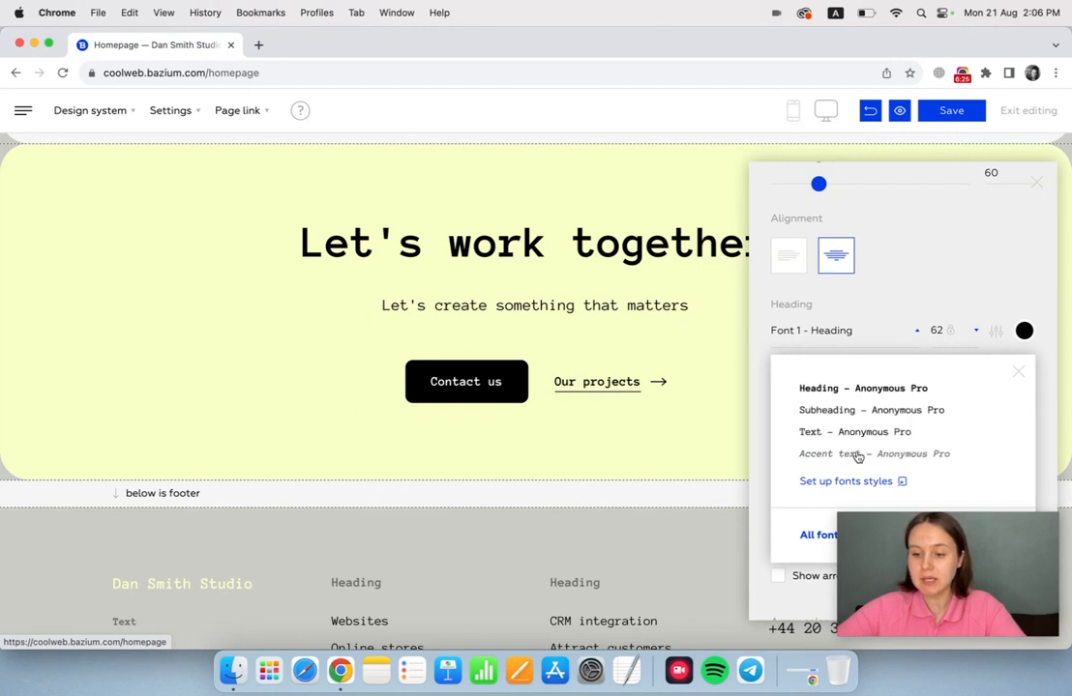
scroll(861, 462, "down", 3)
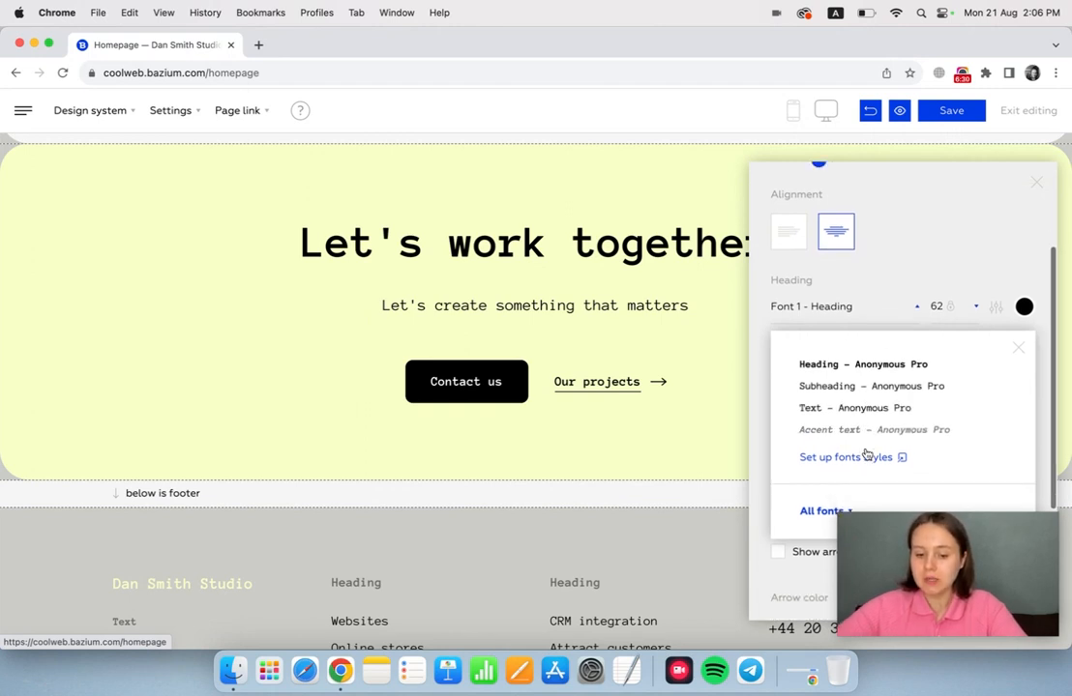
left_click(840, 396)
scroll(827, 474, "down", 5)
scroll(828, 478, "down", 2)
left_click(834, 459)
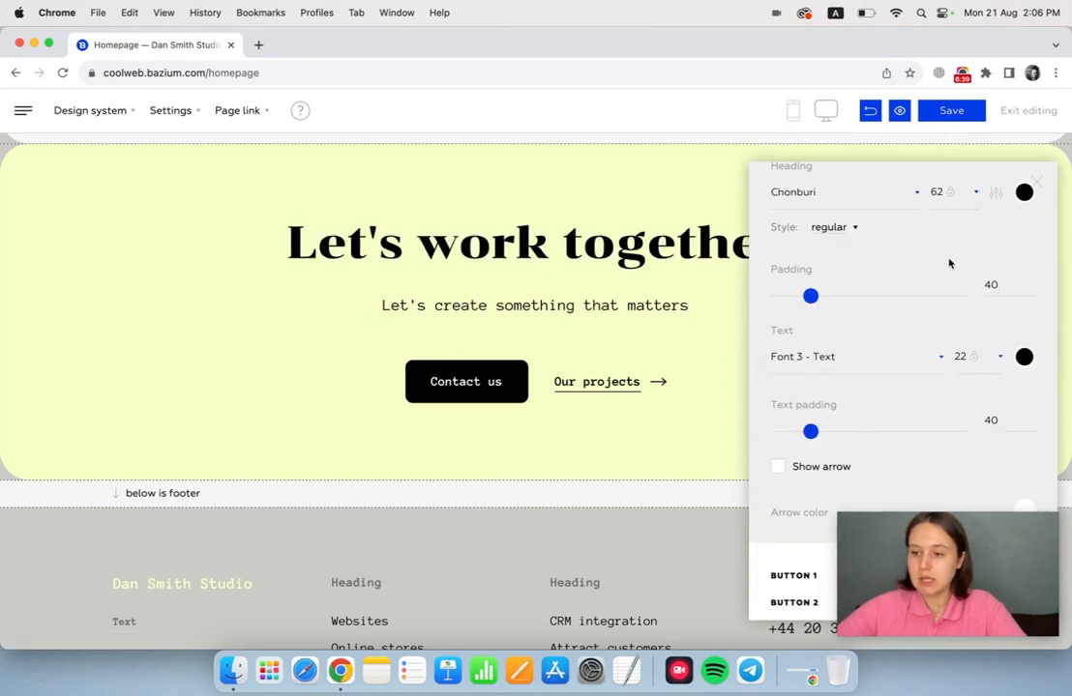
left_click(1037, 182)
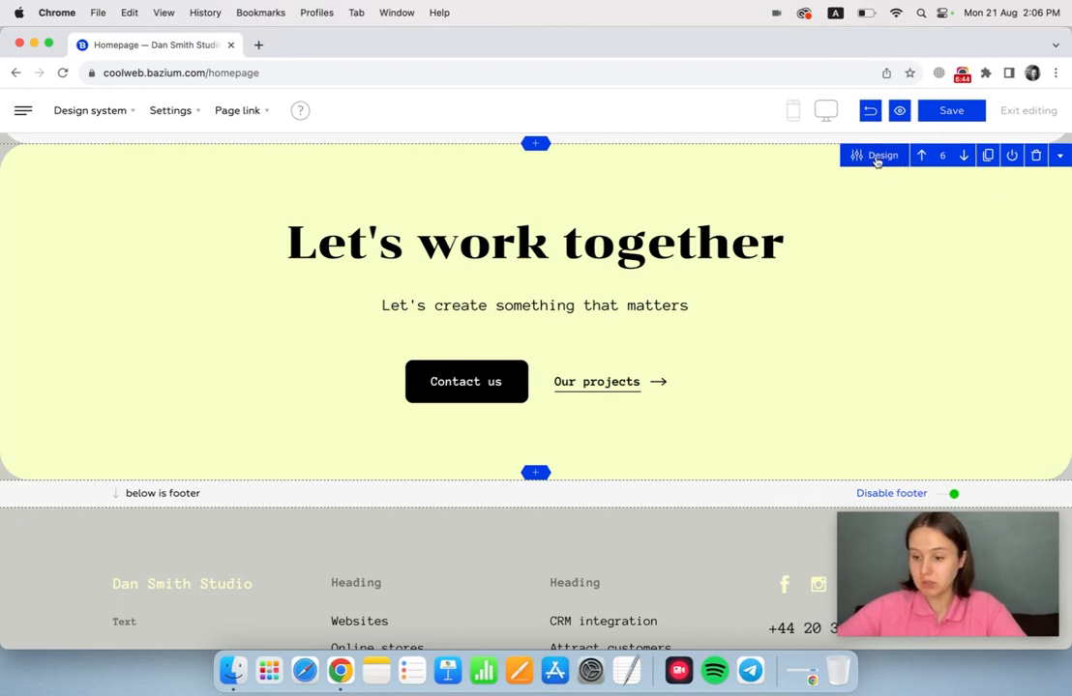
Return the "Let's work together" block's heading font to the Heading style, and close the design settings.
left_click(877, 156)
left_click(799, 226)
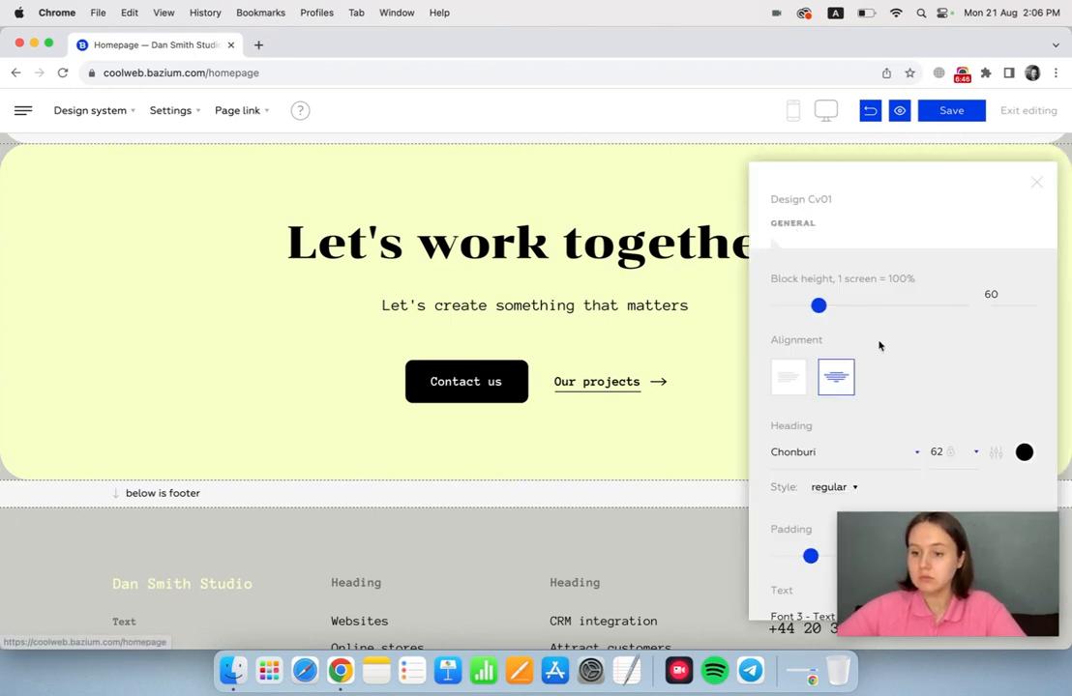
left_click(871, 456)
left_click(810, 510)
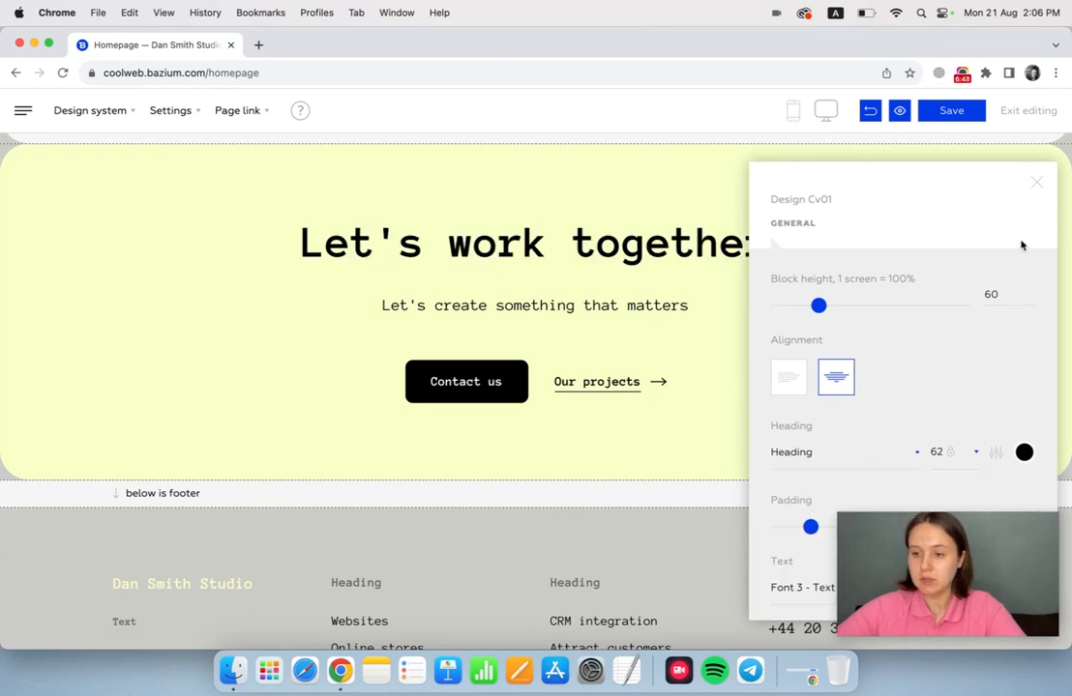
left_click(1037, 184)
Select font set 13, Bazium Spark Bold, for the whole site and reload the home page to check it.
left_click(90, 110)
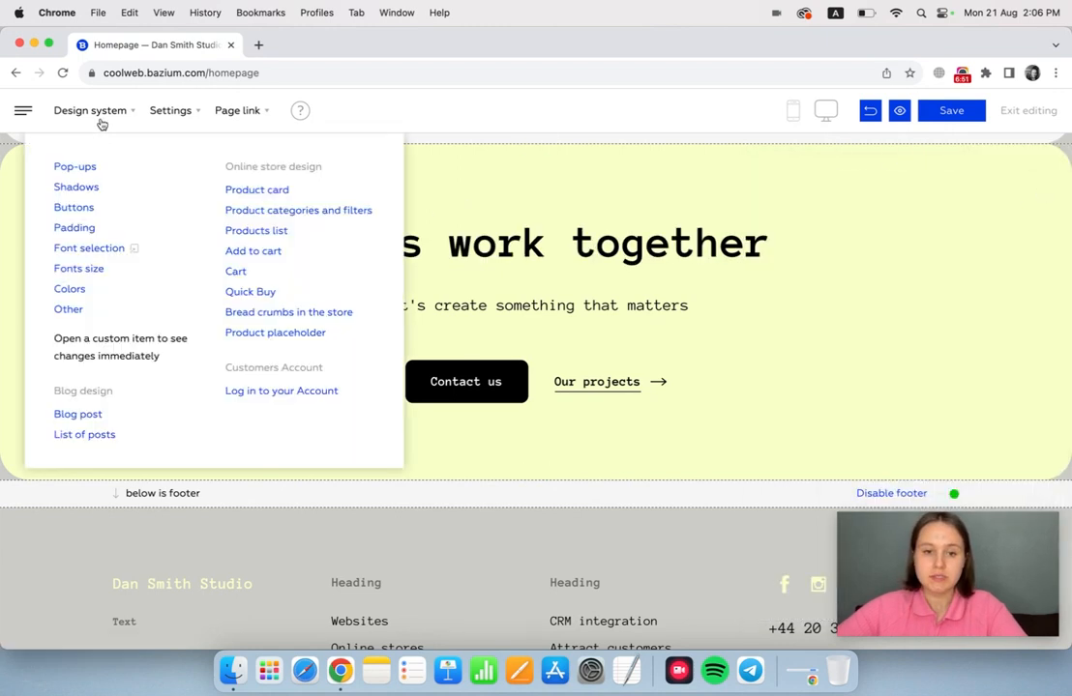
left_click(87, 248)
scroll(682, 378, "down", 10)
scroll(682, 373, "down", 20)
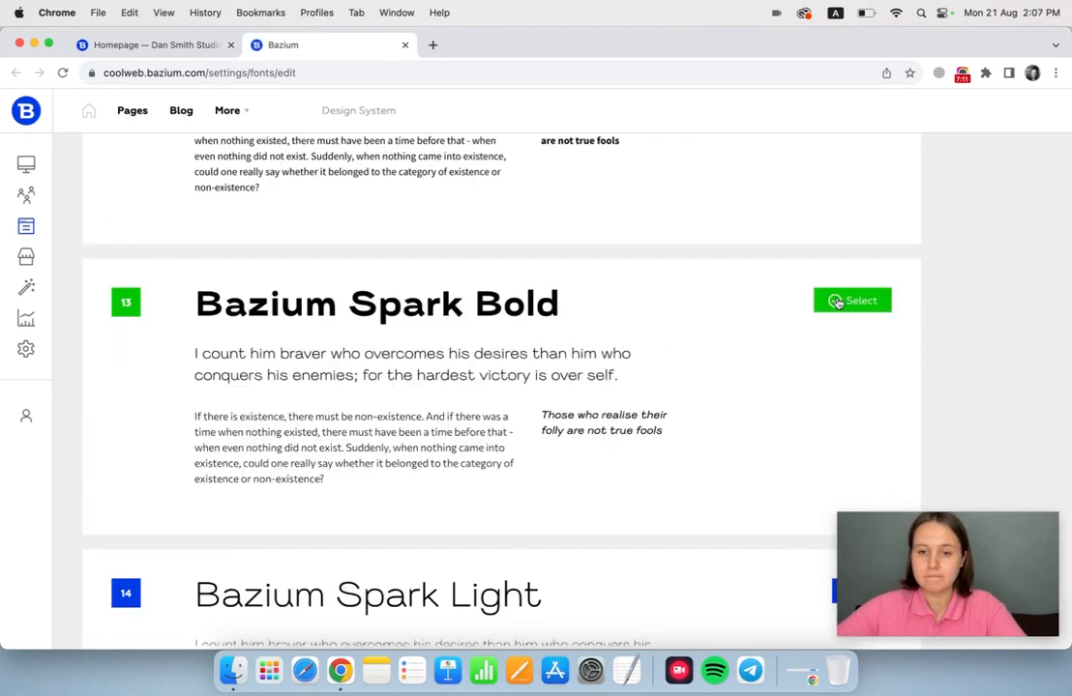
left_click(148, 45)
left_click(62, 74)
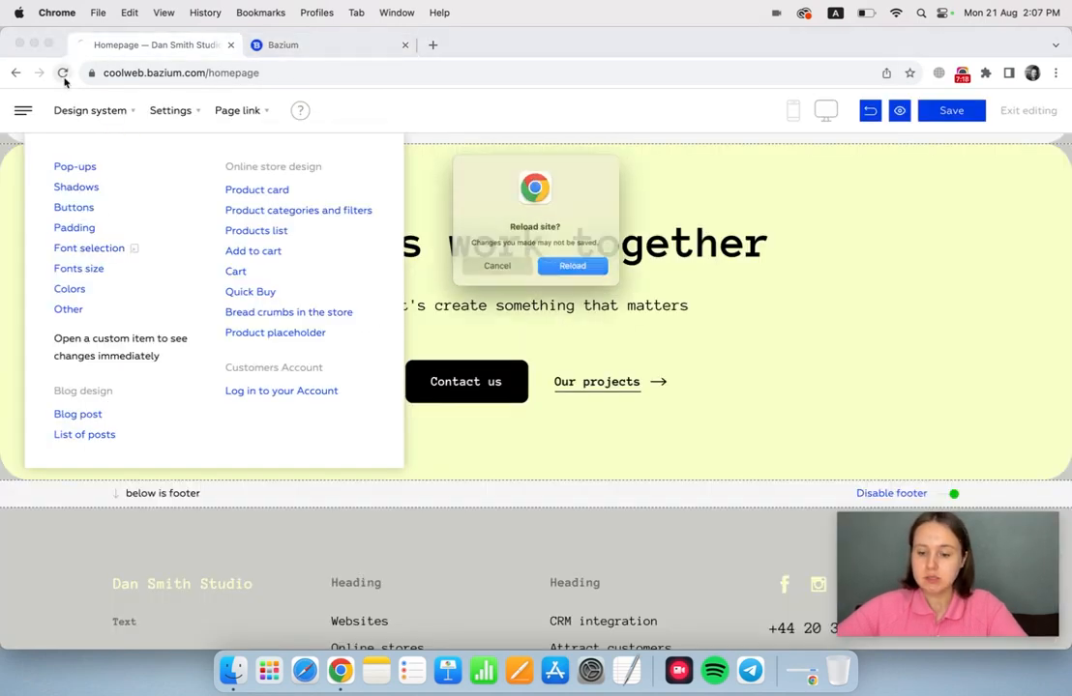
left_click(577, 273)
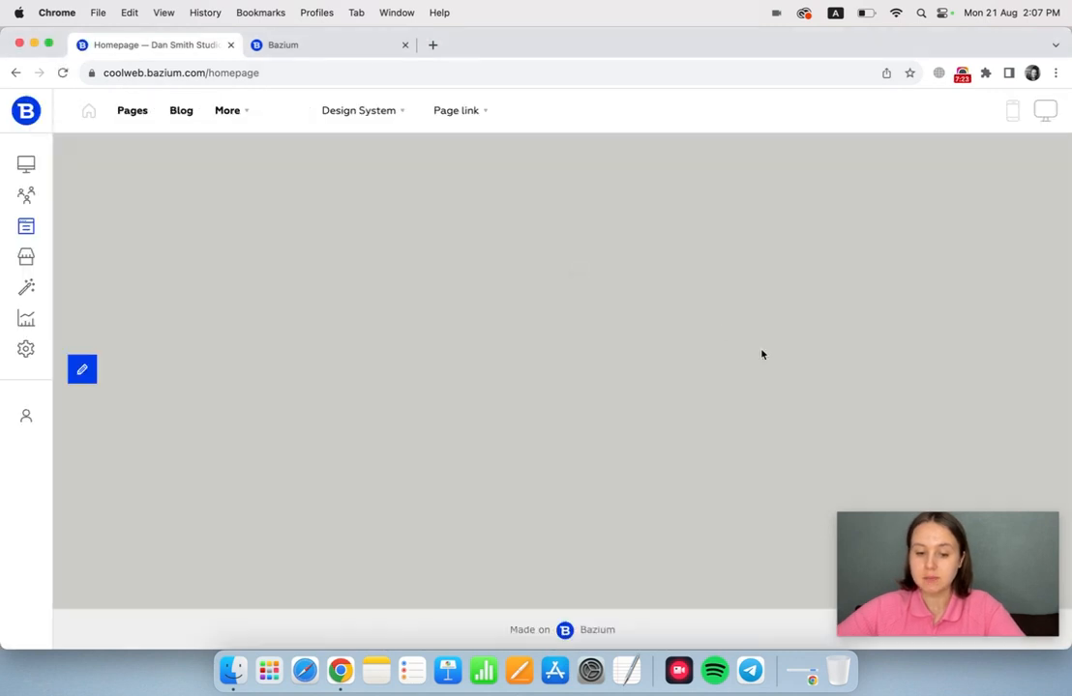
scroll(760, 354, "down", 10)
Select the font set with Unbounded headings and Ubuntu text for the whole site, and reload the home page to review it.
left_click(363, 55)
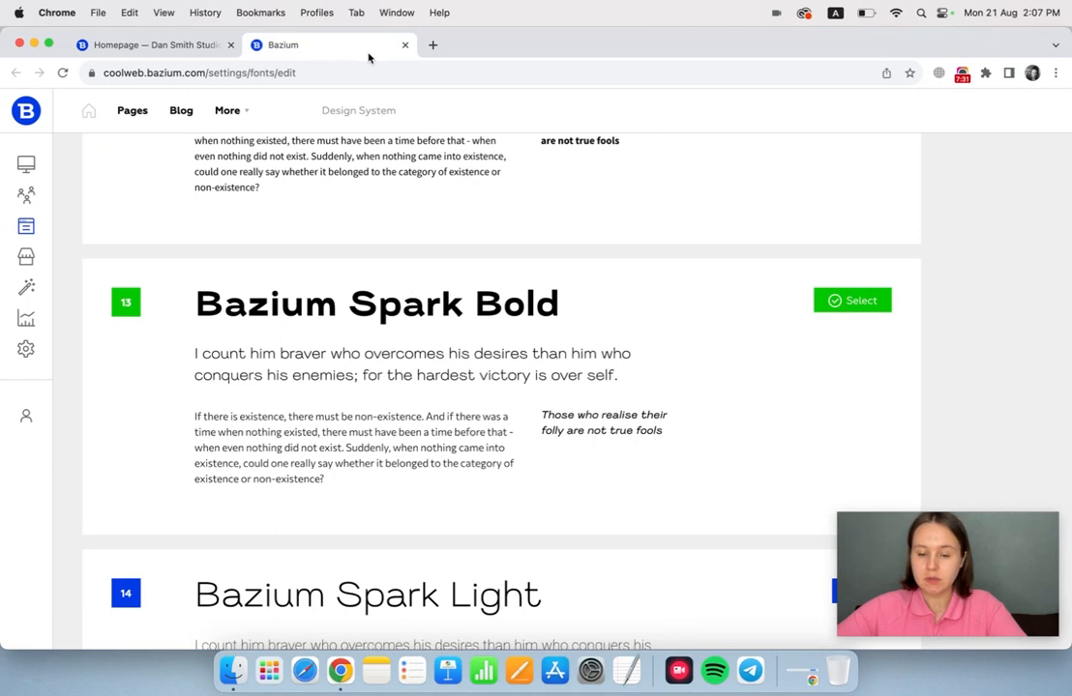
scroll(849, 359, "down", 10)
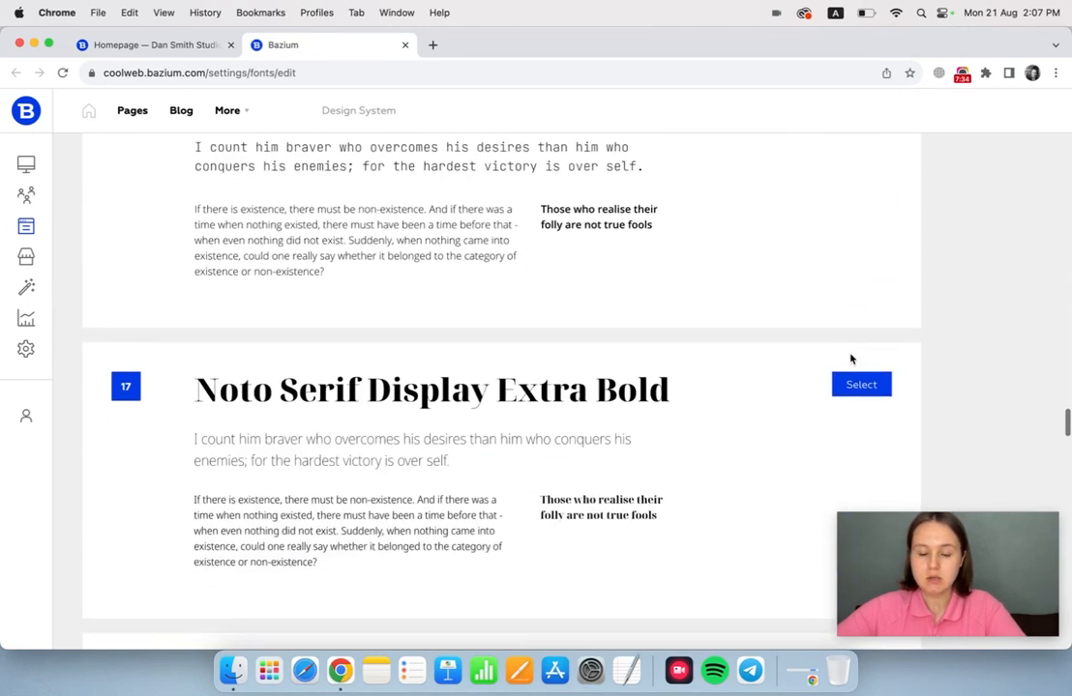
scroll(850, 359, "down", 15)
left_click(860, 165)
left_click(155, 44)
left_click(61, 73)
scroll(537, 312, "down", 3)
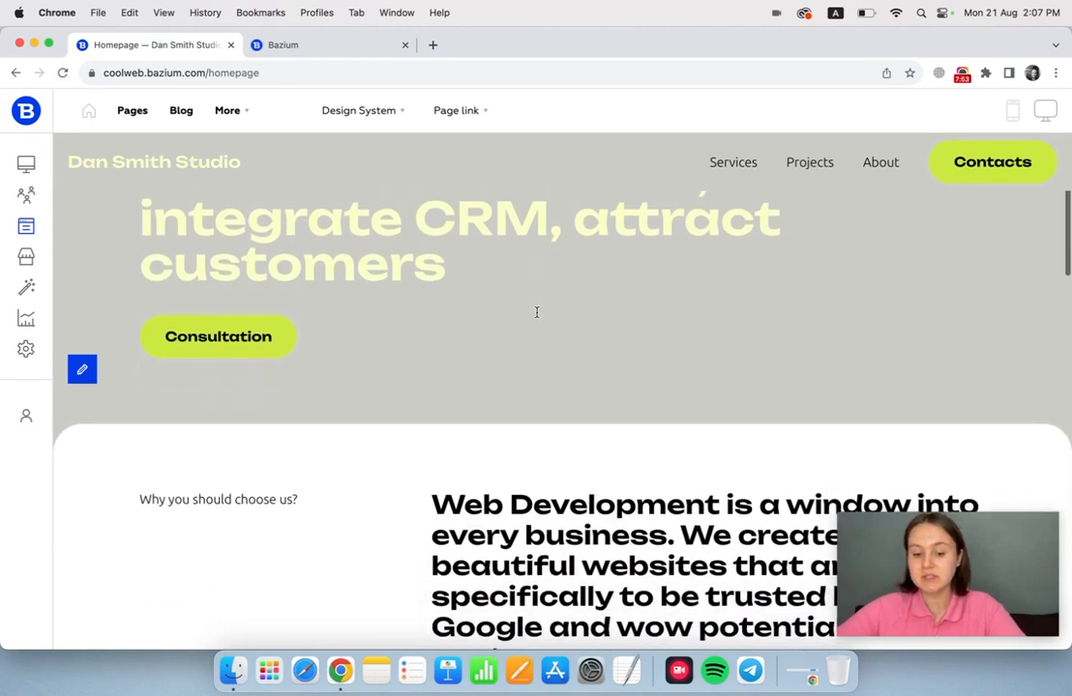
scroll(537, 312, "down", 3)
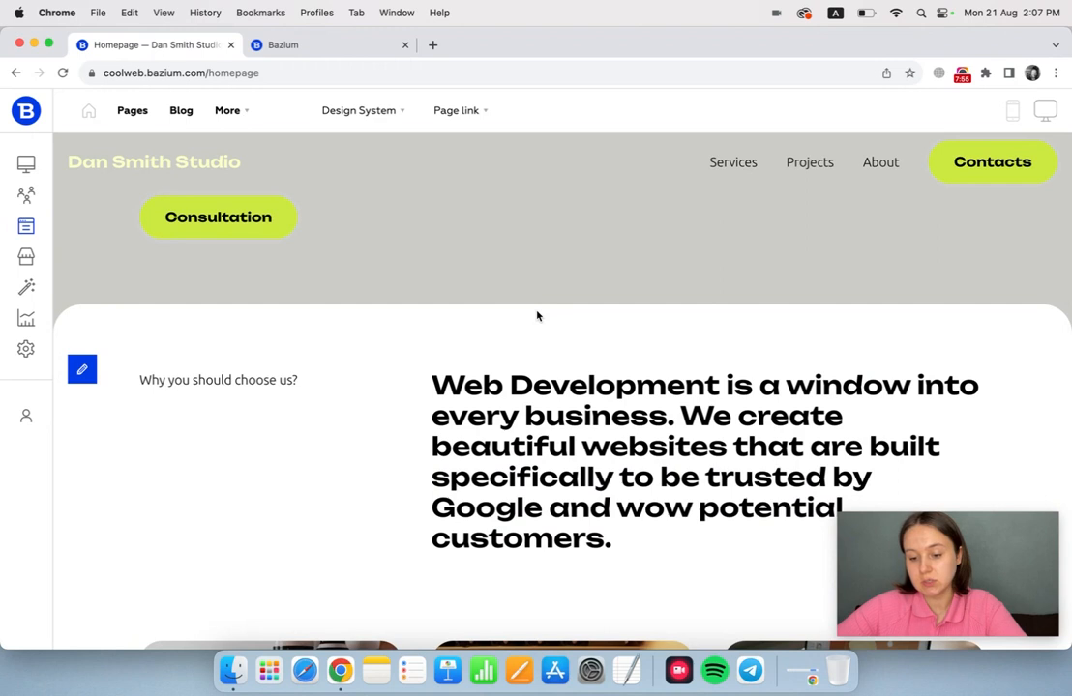
scroll(536, 316, "down", 6)
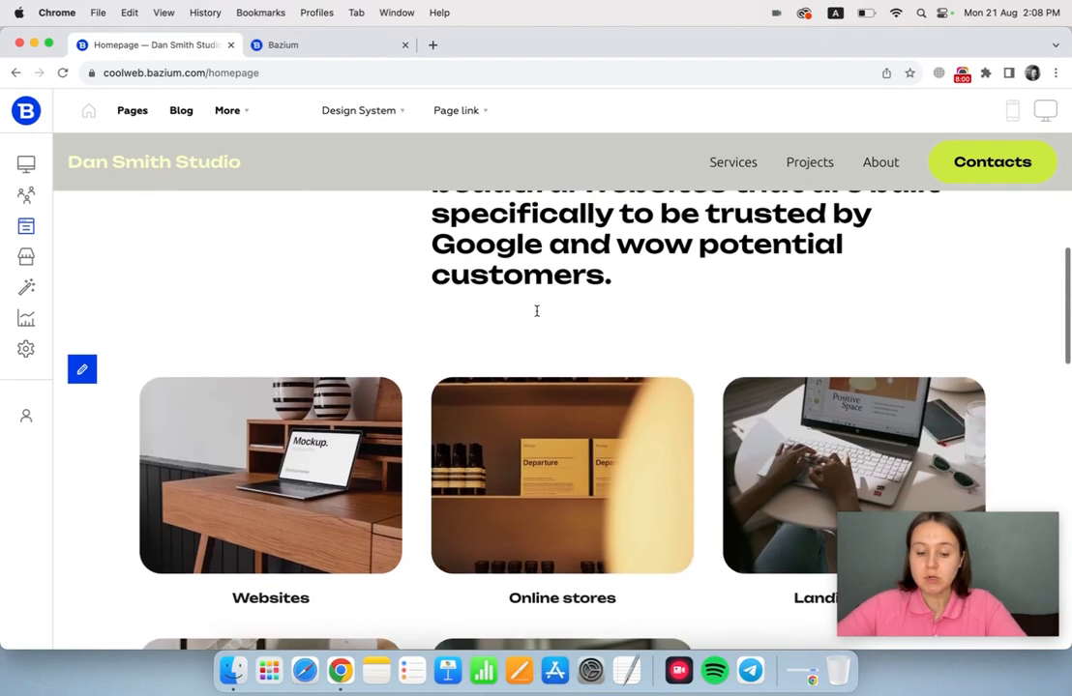
scroll(536, 309, "up", 5)
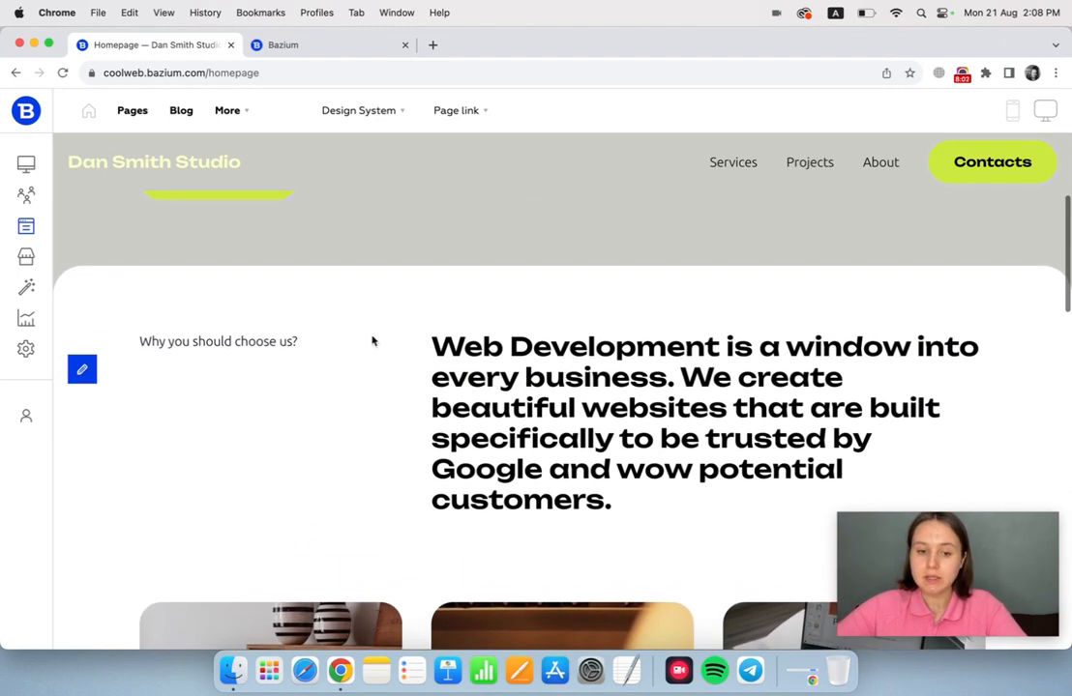
Edit the home page and set a custom font size of 21 for the "Web Development is a window" block's text.
left_click(82, 368)
mouse_move(866, 406)
left_click(876, 366)
scroll(875, 371, "down", 3)
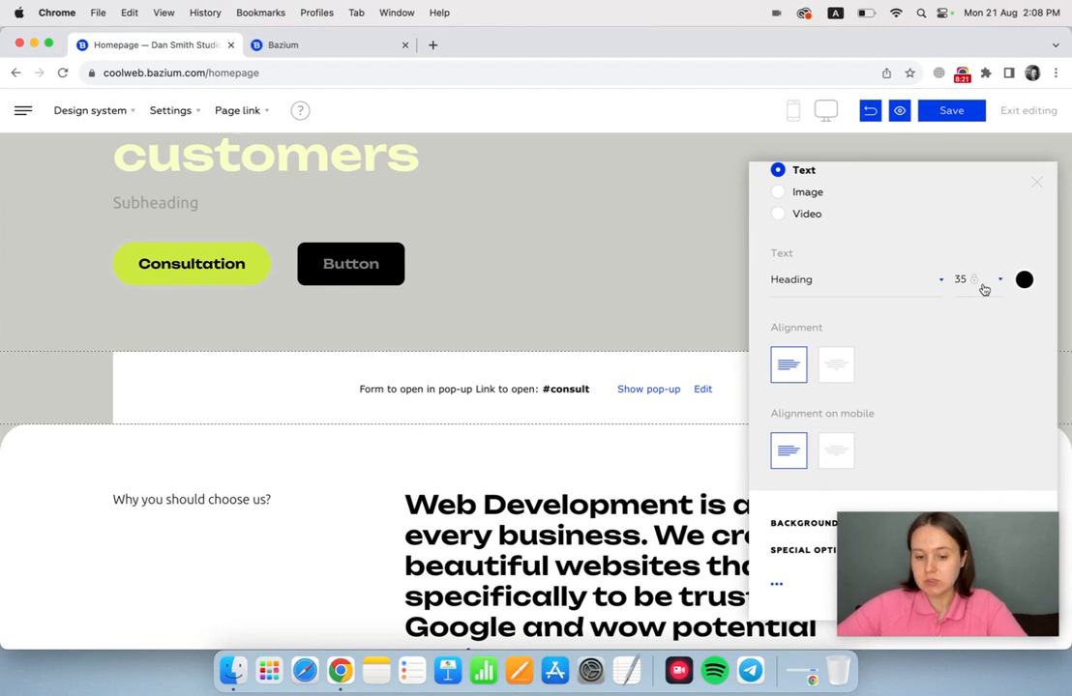
left_click(993, 286)
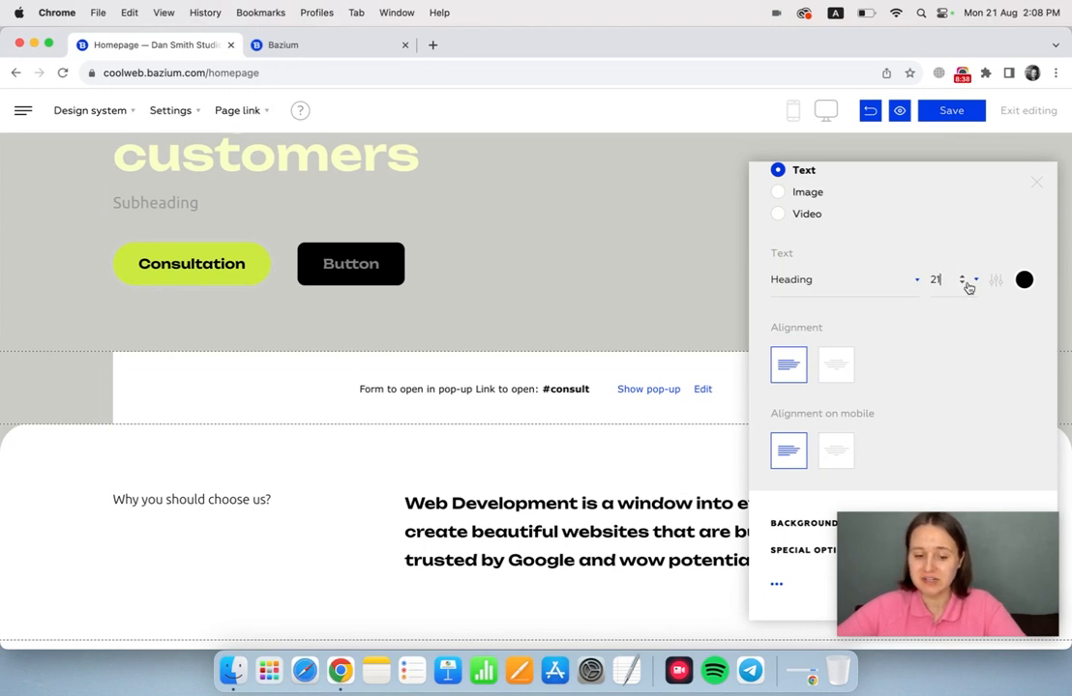
Switch the "Web Development is a window" text to the Subheading font style and return its size to the standard 35.
left_click(909, 279)
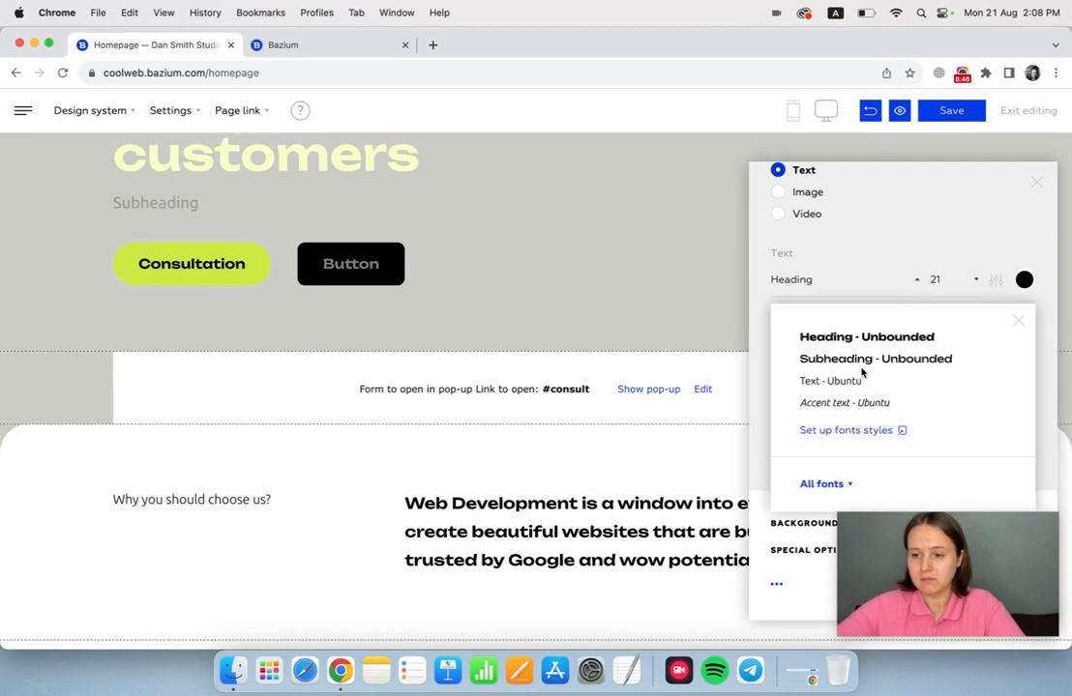
left_click(860, 363)
left_click(832, 380)
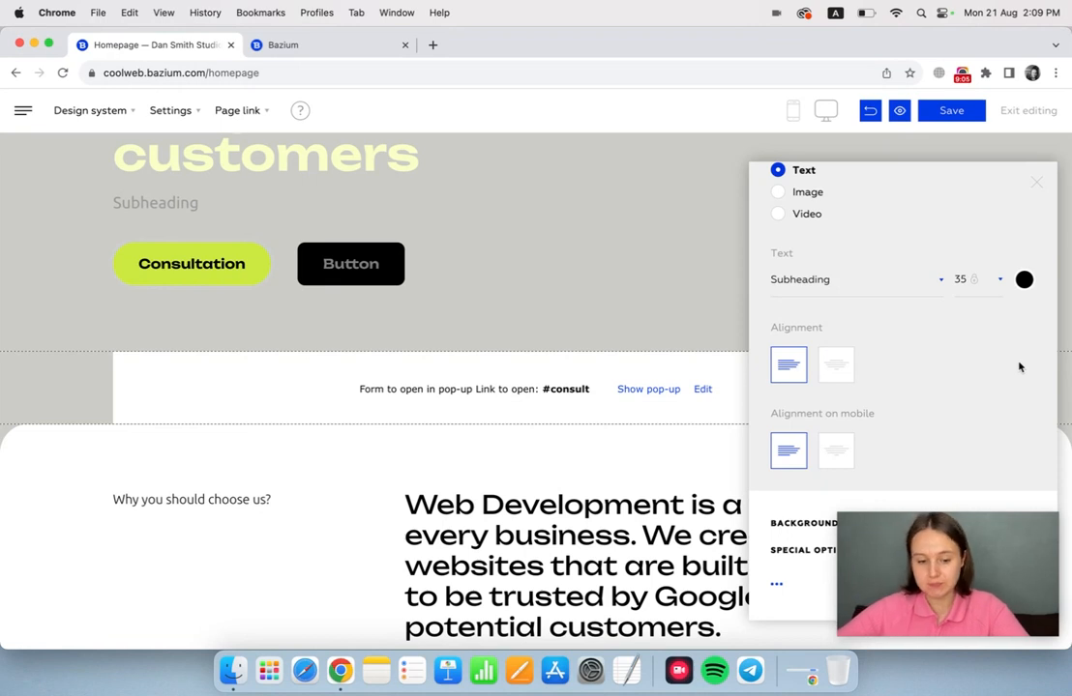
Open the global font sizes and review the desktop and mobile settings of size No. 2.
left_click(60, 112)
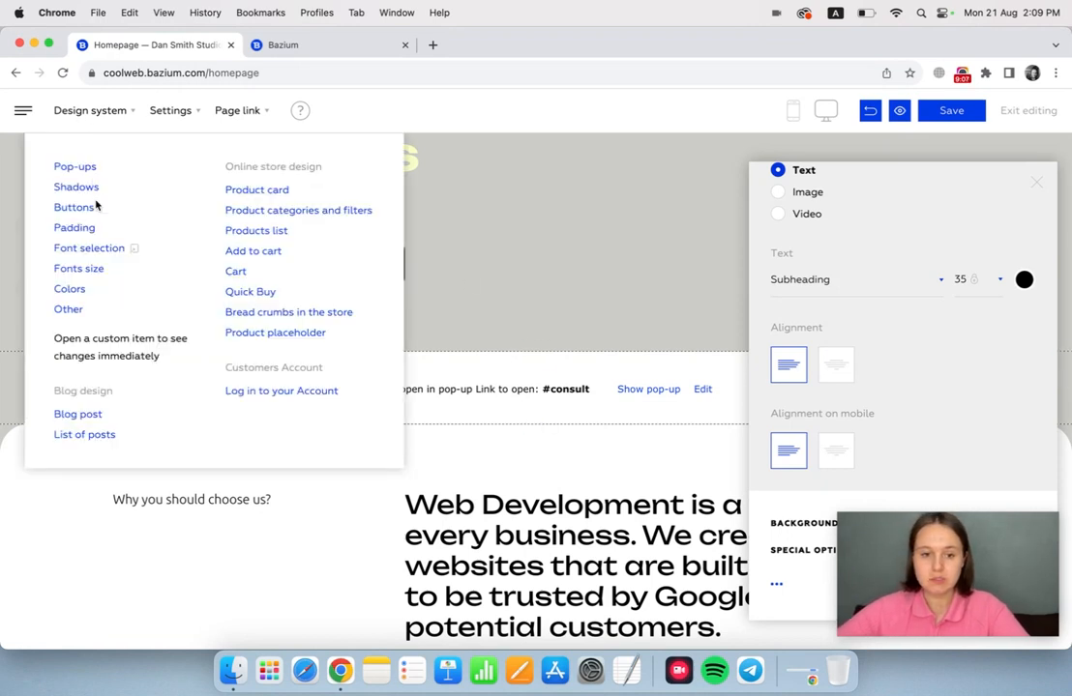
left_click(97, 271)
left_click(864, 253)
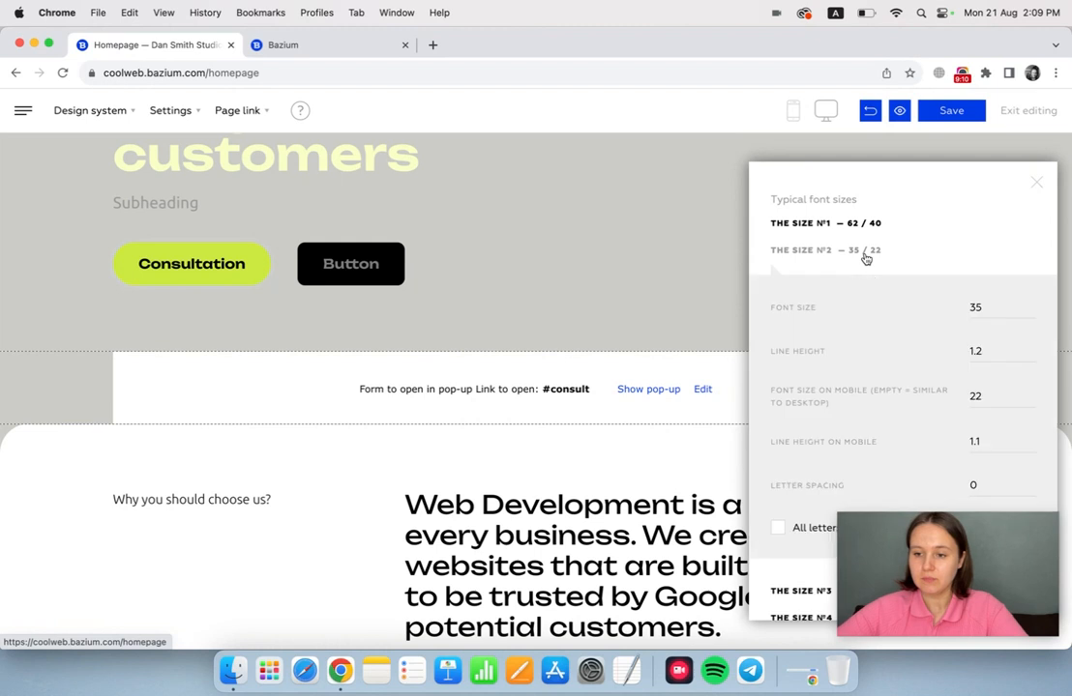
scroll(901, 369, "down", 2)
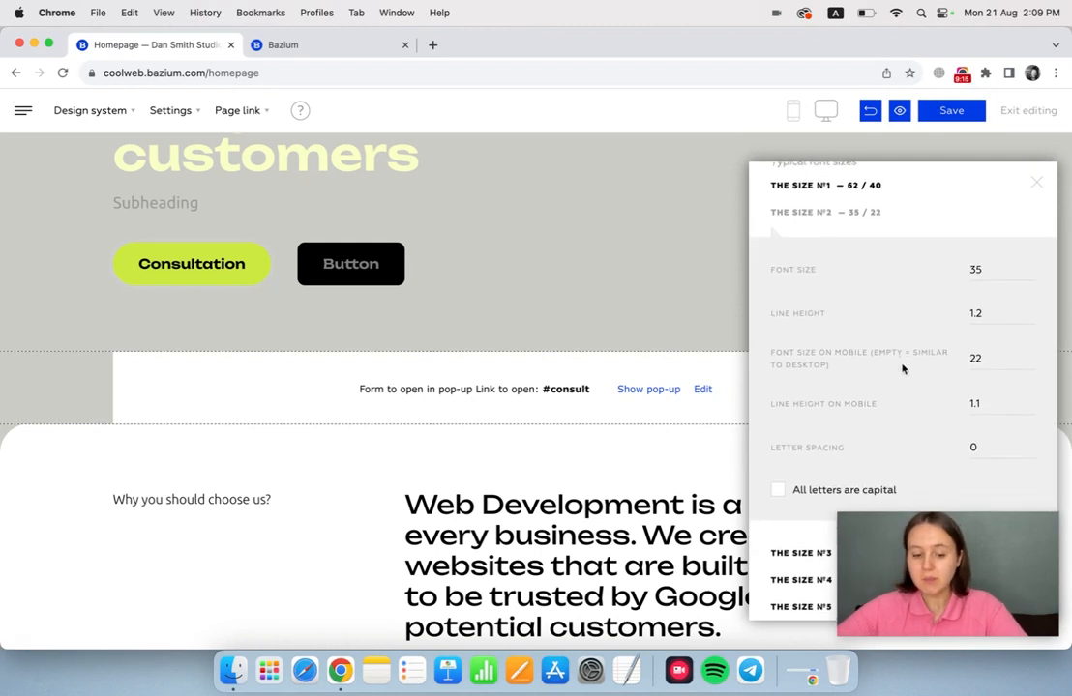